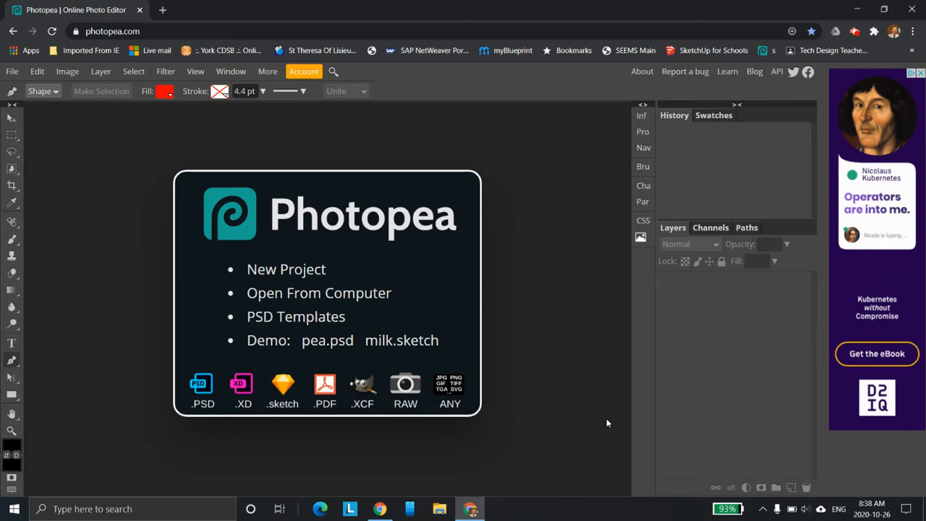
# Open the Woman on Beach photo from the desktop in the editor and maximize the browser window again.
pyautogui.moveTo(554, 6); pyautogui.dragTo(667, 40)
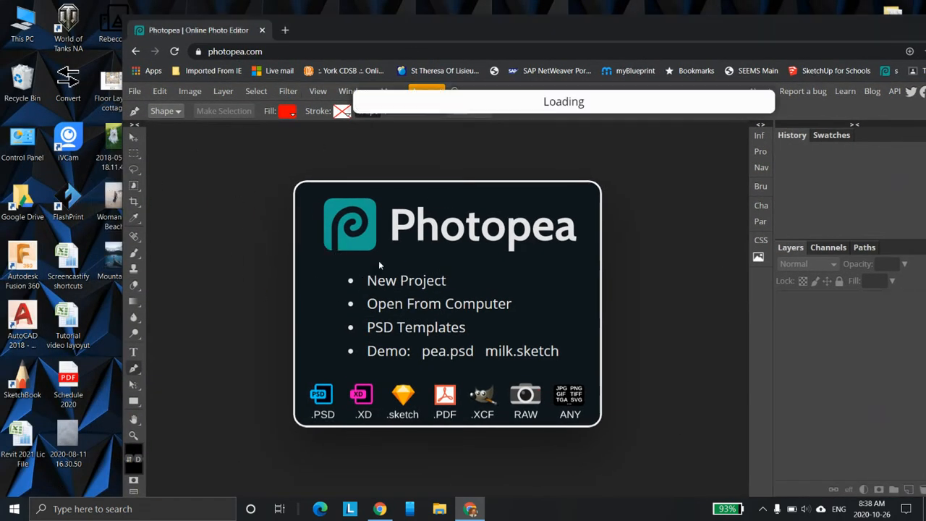
pyautogui.moveTo(656, 26); pyautogui.dragTo(559, 13)
pyautogui.click(905, 11)
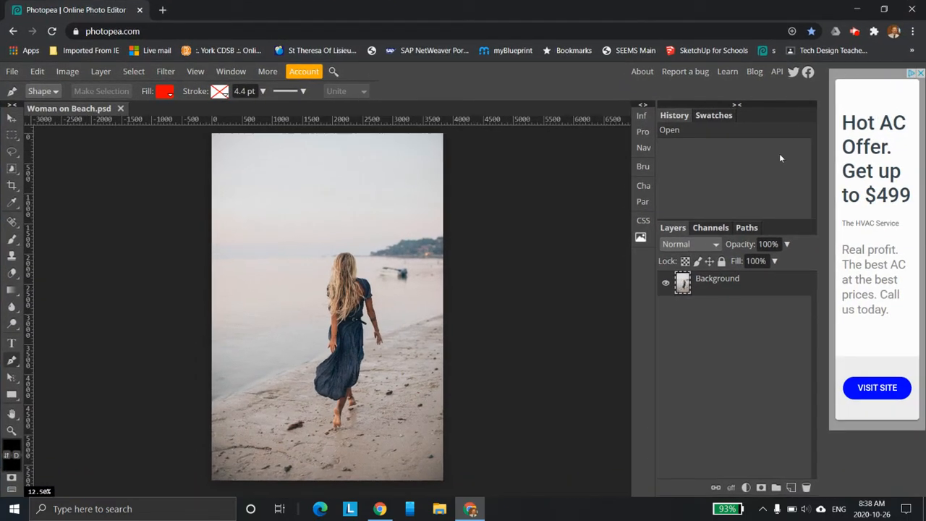
# Duplicate the Background layer.
pyautogui.rightClick(729, 287)
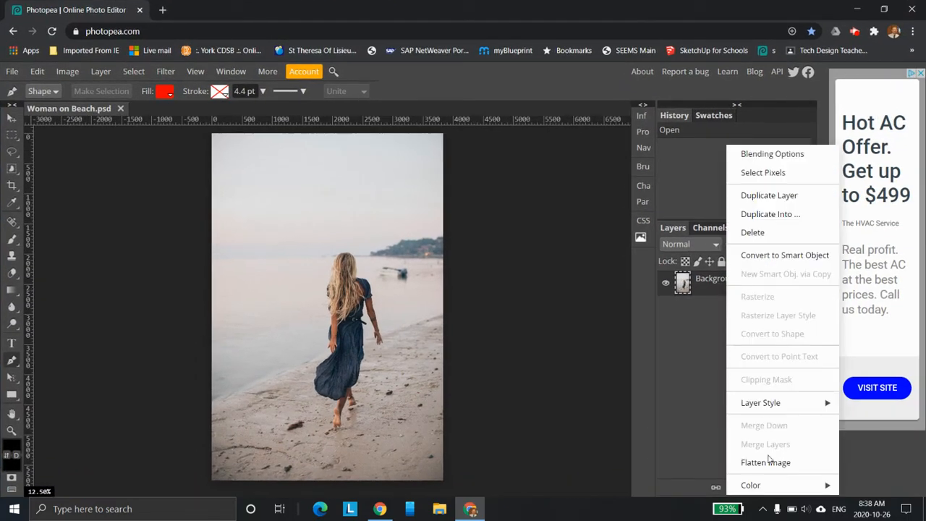
pyautogui.click(706, 285)
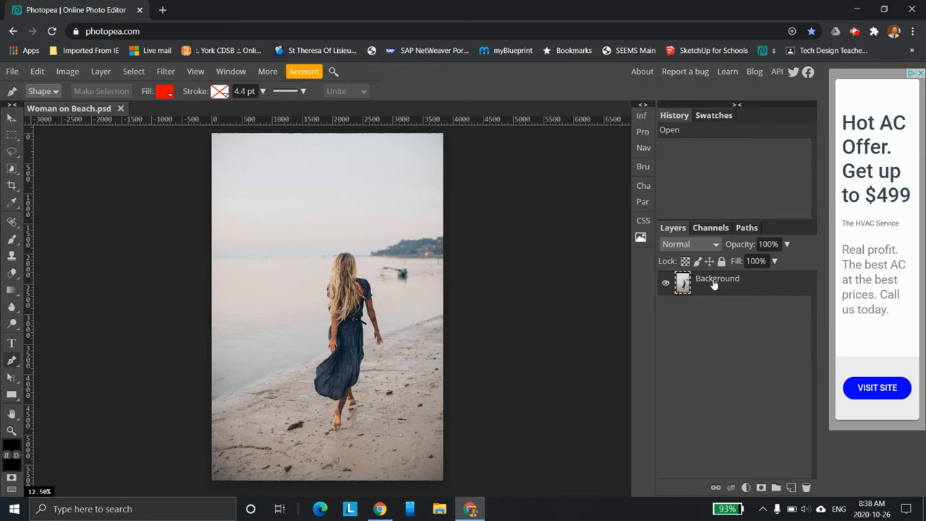
pyautogui.moveTo(711, 285); pyautogui.dragTo(791, 487)
# Rename the copied layer as "Non Destructive" and move the Background layer above it.
pyautogui.rightClick(726, 283)
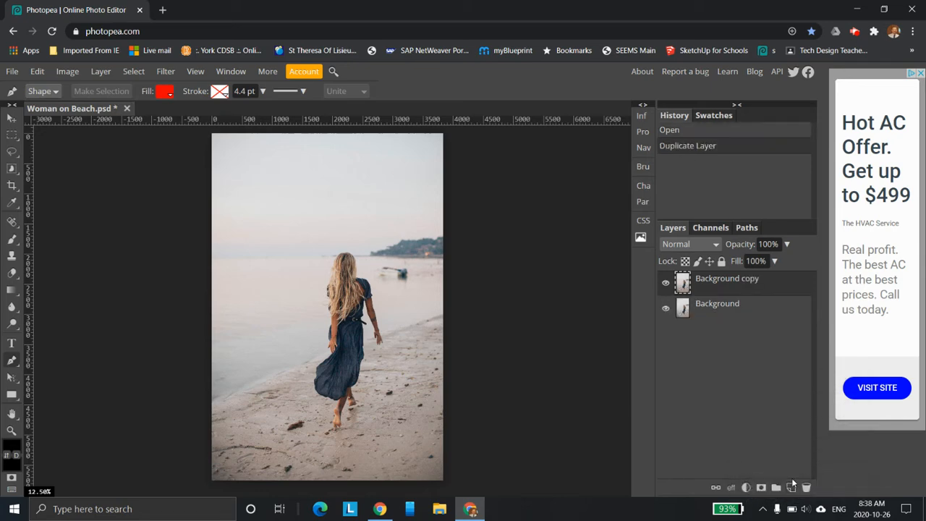
pyautogui.rightClick(754, 285)
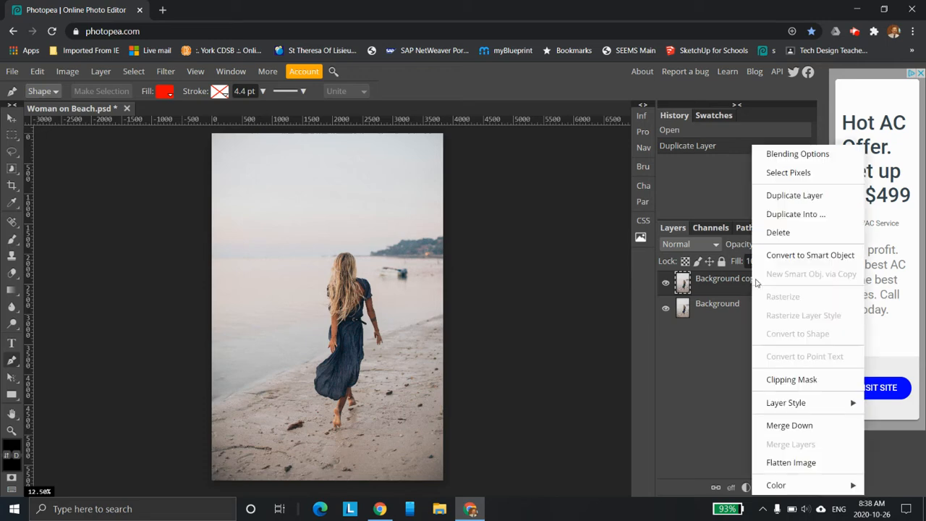
pyautogui.doubleClick(722, 281)
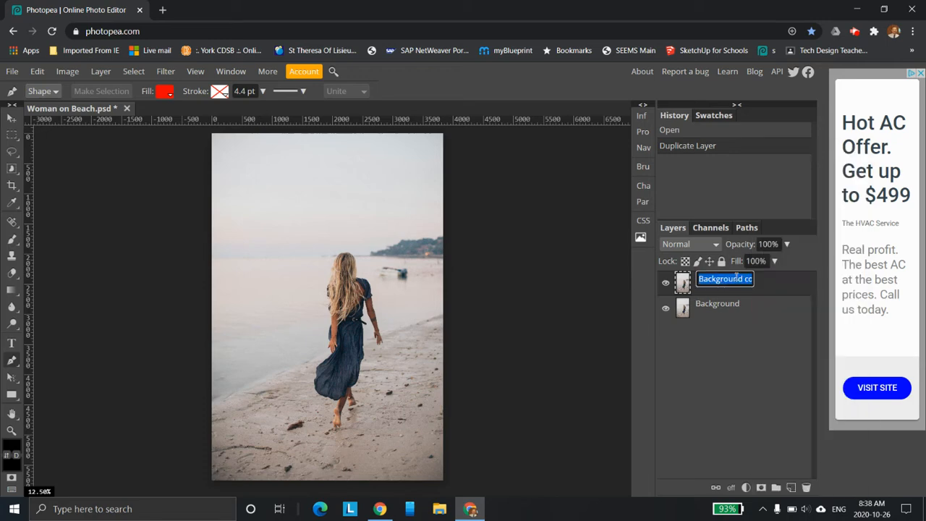
pyautogui.write('Non Destructive')
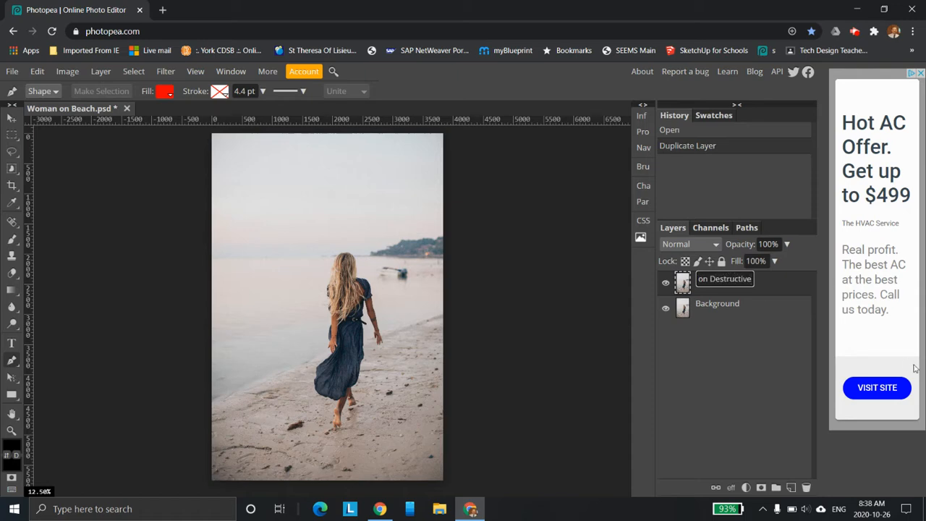
pyautogui.press('Return')
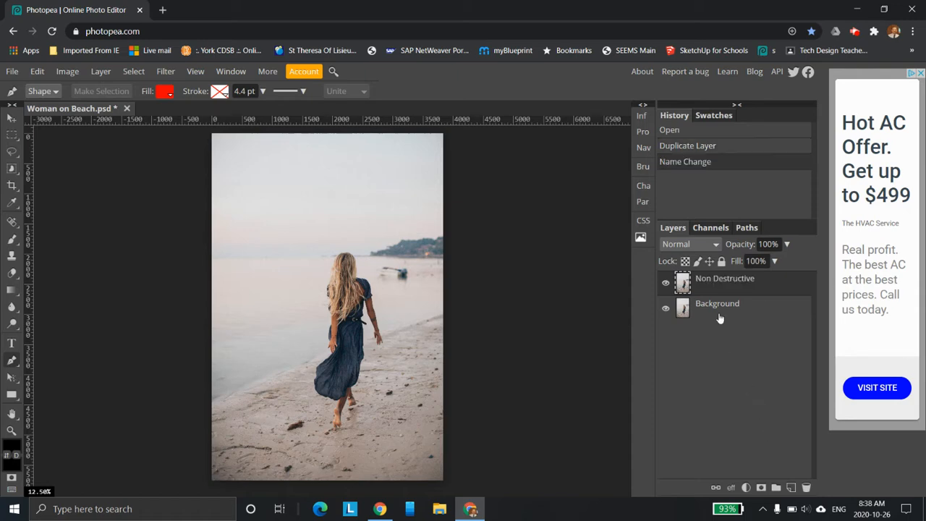
pyautogui.moveTo(718, 305)
pyautogui.mouseDown()
pyautogui.moveTo(716, 279)
pyautogui.moveTo(721, 288)
pyautogui.mouseUp()
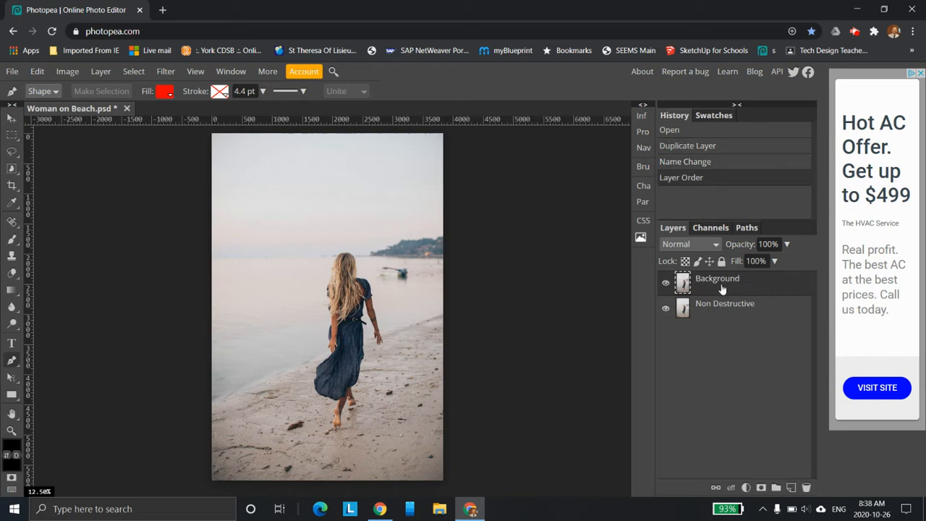
# Rename the Background layer as "Destructive" and hide the Non Destructive layer.
pyautogui.doubleClick(722, 280)
pyautogui.write('D')
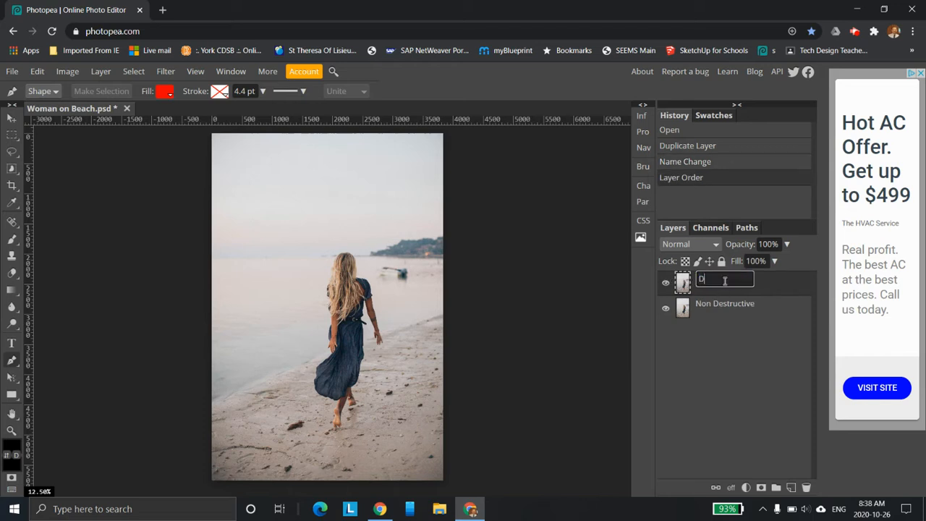
pyautogui.write('estruc')
pyautogui.press('BackSpace')
pyautogui.press('BackSpace')
pyautogui.press('BackSpace')
pyautogui.press('BackSpace')
pyautogui.press('Return')
pyautogui.click(666, 309)
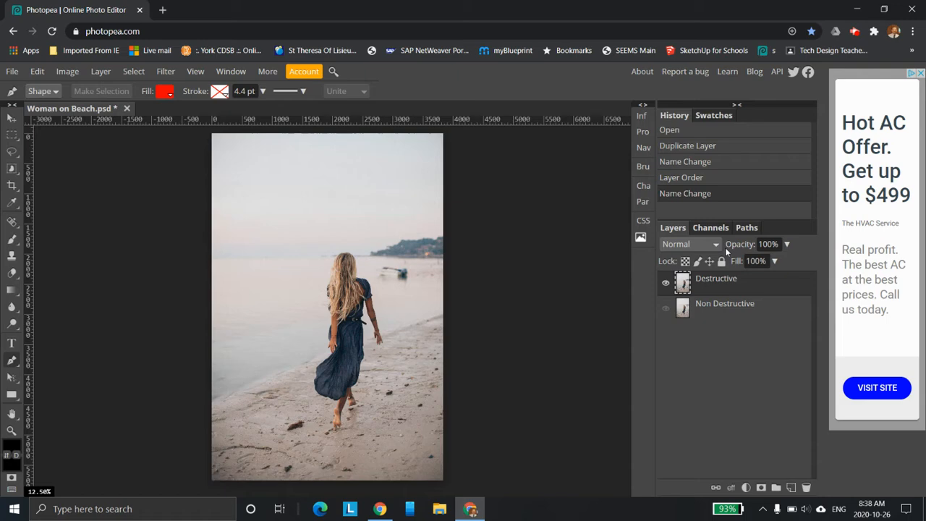
# Clear a rectangular area of the sky from the photo's upper-left corner on the Destructive layer, undo the deletion and deselect.
pyautogui.click(11, 135)
pyautogui.moveTo(212, 133); pyautogui.dragTo(403, 226)
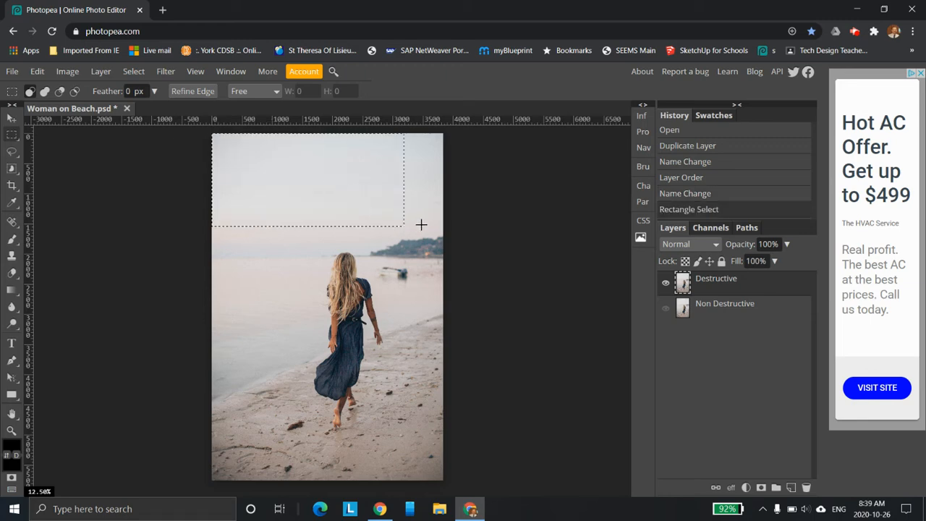
pyautogui.press('Delete')
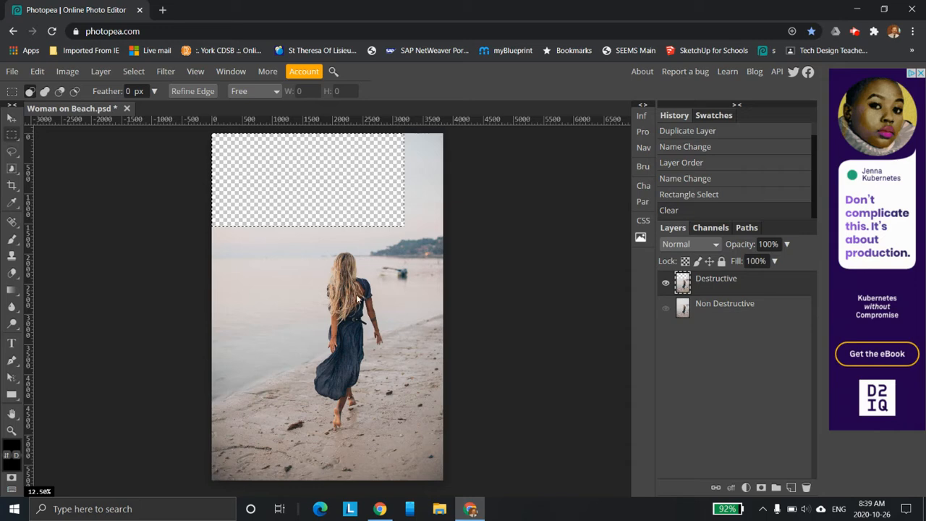
pyautogui.hotkey('ctrl', 'z')
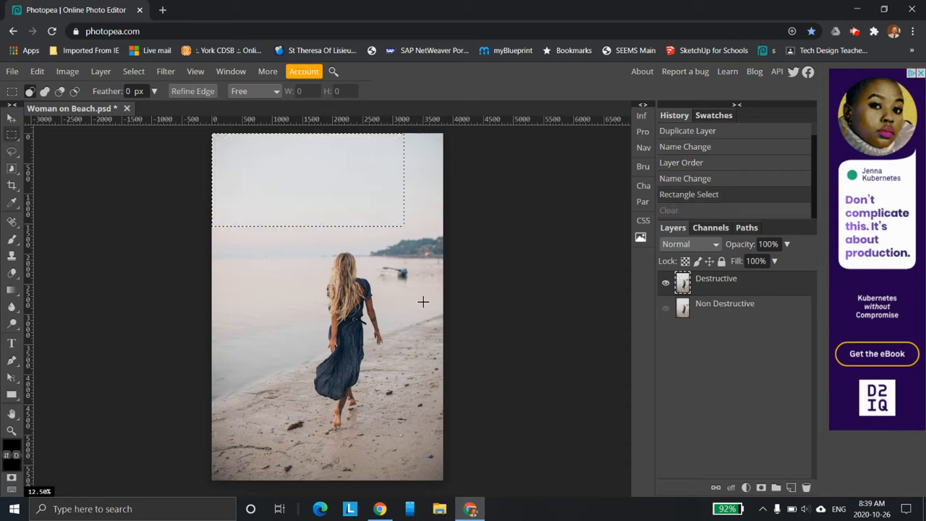
pyautogui.click(387, 331)
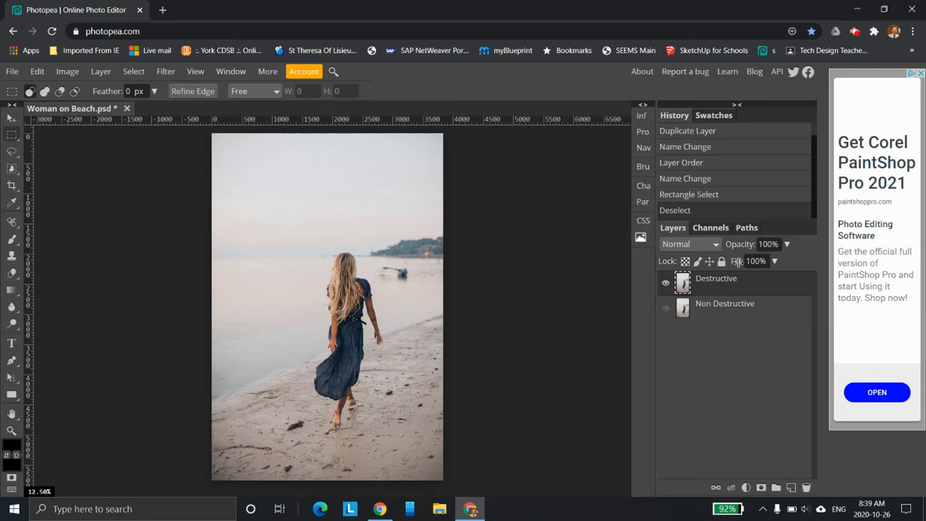
# Add a raster mask to the Destructive layer and briefly view the mask on its own before returning to the photo.
pyautogui.hotkey('shift', 'alt')
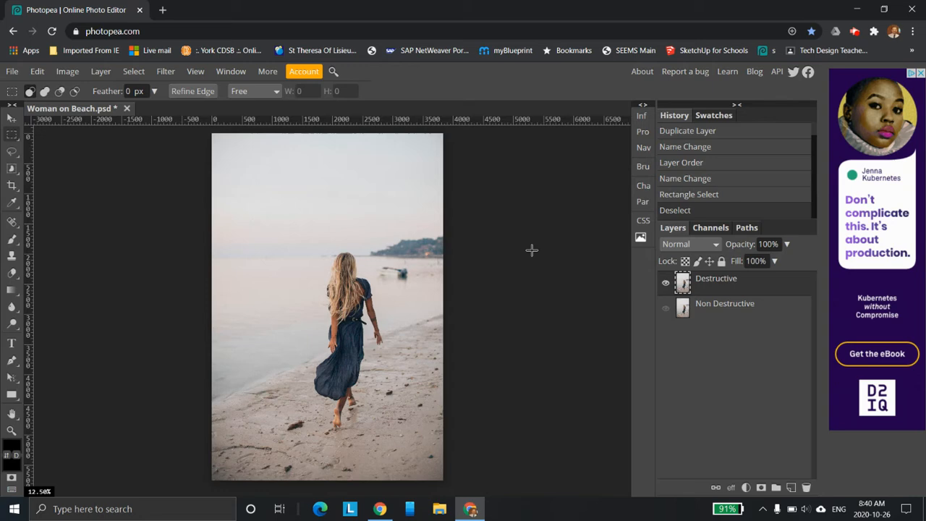
pyautogui.click(761, 488)
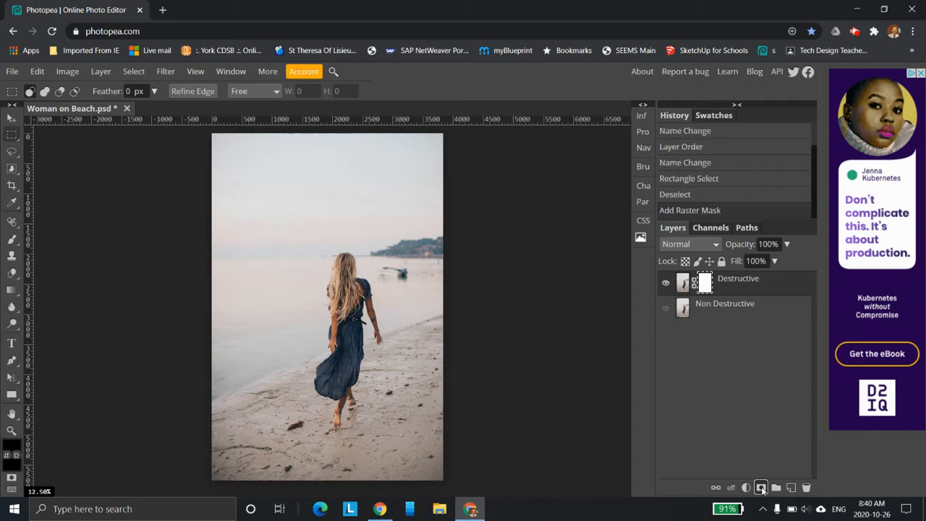
pyautogui.keyDown('alt'); pyautogui.click(705, 287); pyautogui.keyUp('alt')
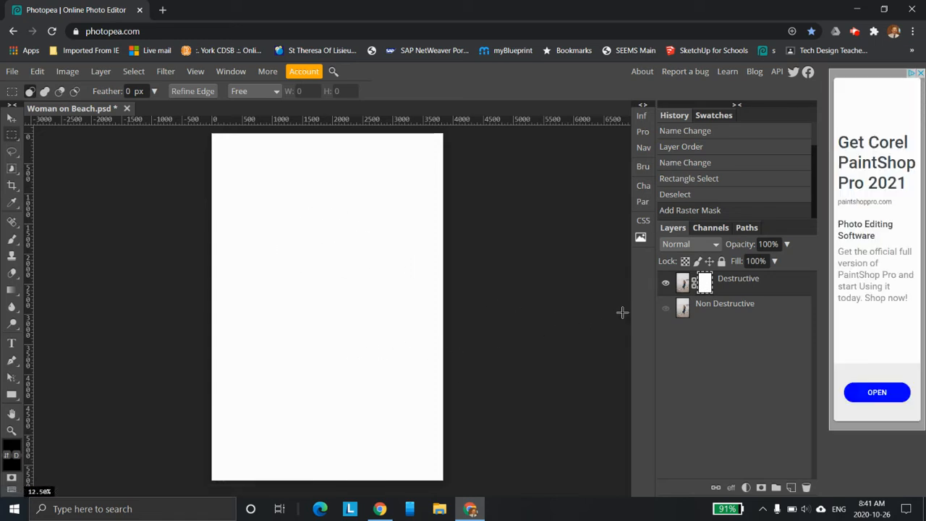
pyautogui.keyDown('alt'); pyautogui.click(706, 286); pyautogui.keyUp('alt')
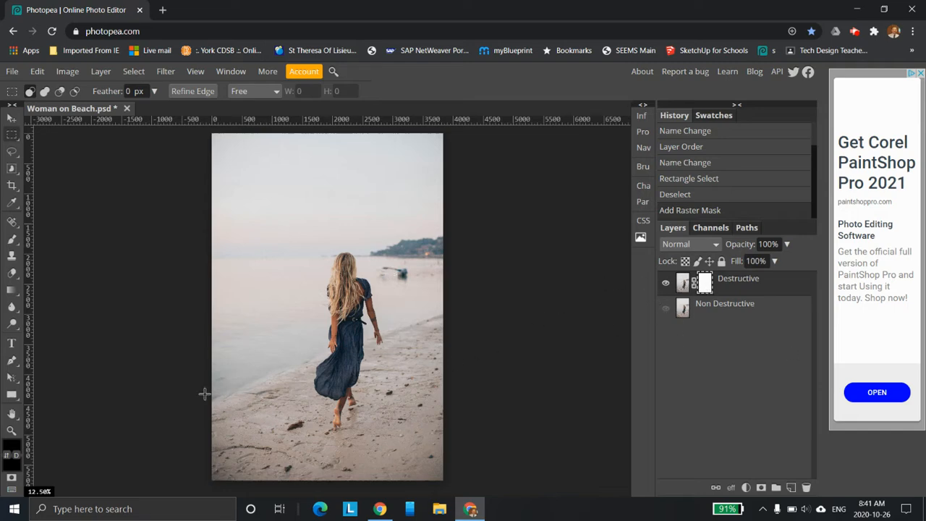
# Paint black strokes on the Destructive layer's mask across the woman and onto the sand, using the Brush at size 247.
pyautogui.click(11, 445)
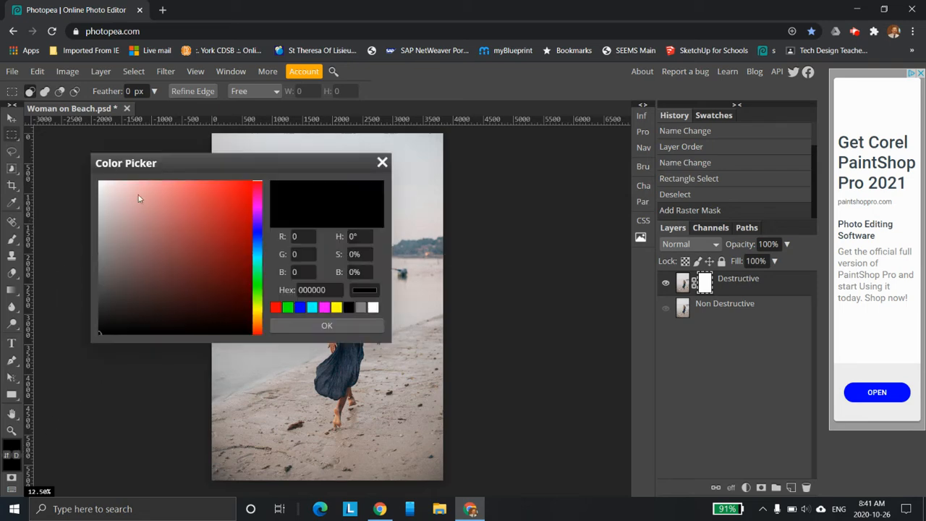
pyautogui.click(353, 325)
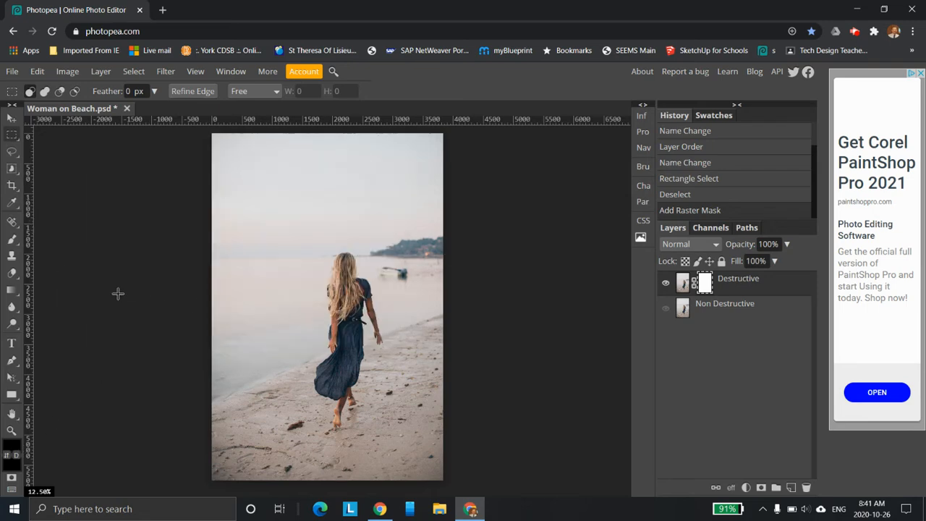
pyautogui.click(13, 239)
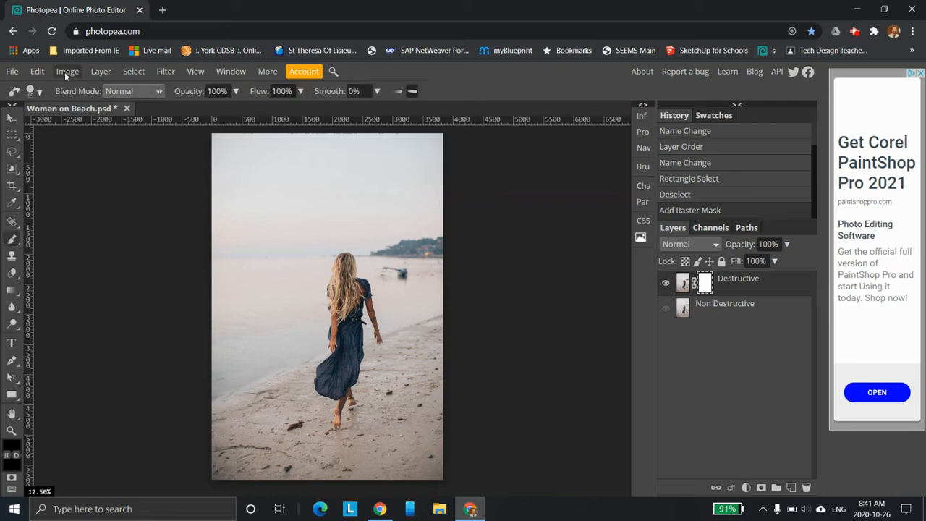
pyautogui.click(32, 91)
pyautogui.moveTo(95, 125); pyautogui.dragTo(111, 125)
pyautogui.click(552, 85)
pyautogui.moveTo(424, 254)
pyautogui.mouseDown()
pyautogui.moveTo(329, 257)
pyautogui.moveTo(269, 295)
pyautogui.moveTo(252, 341)
pyautogui.moveTo(273, 343)
pyautogui.moveTo(386, 303)
pyautogui.moveTo(413, 310)
pyautogui.moveTo(409, 329)
pyautogui.moveTo(329, 350)
pyautogui.moveTo(277, 374)
pyautogui.mouseUp()
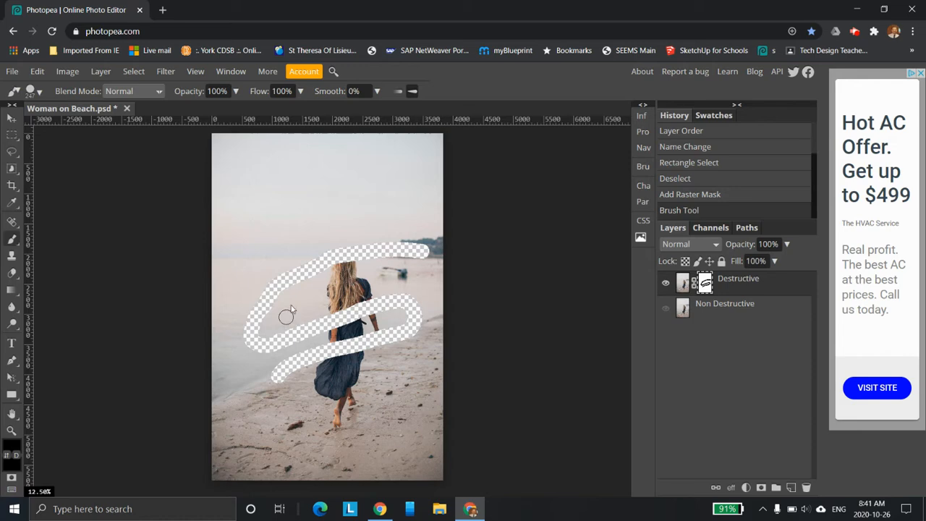
pyautogui.moveTo(309, 281)
pyautogui.mouseDown()
pyautogui.moveTo(387, 294)
pyautogui.moveTo(359, 292)
pyautogui.moveTo(338, 322)
pyautogui.mouseUp()
pyautogui.moveTo(300, 428); pyautogui.dragTo(288, 429)
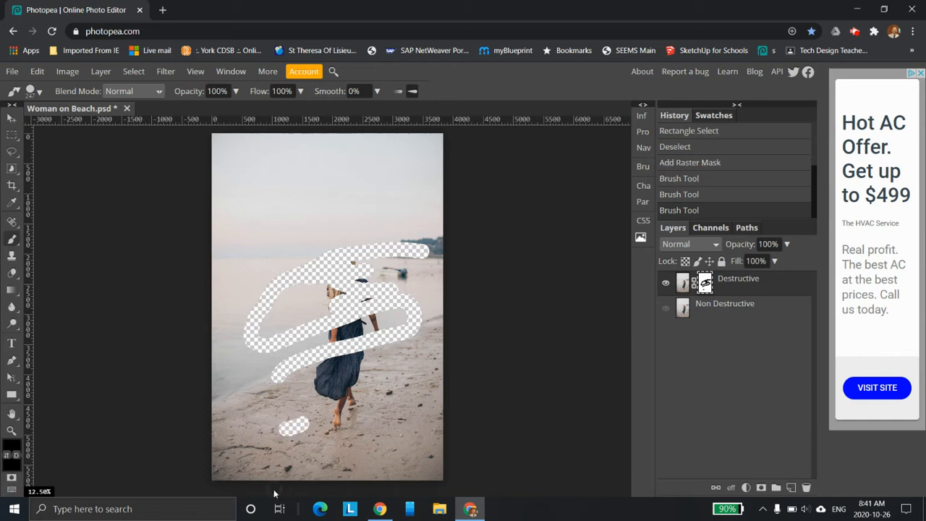
# Set the foreground colour to white (ffffff) and paint over the masked strokes to restore the photo.
pyautogui.click(11, 448)
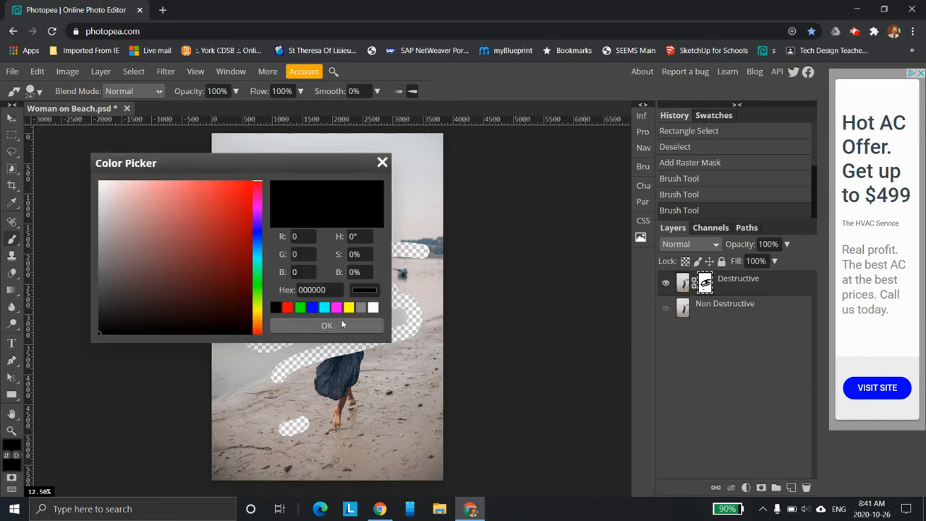
pyautogui.click(373, 308)
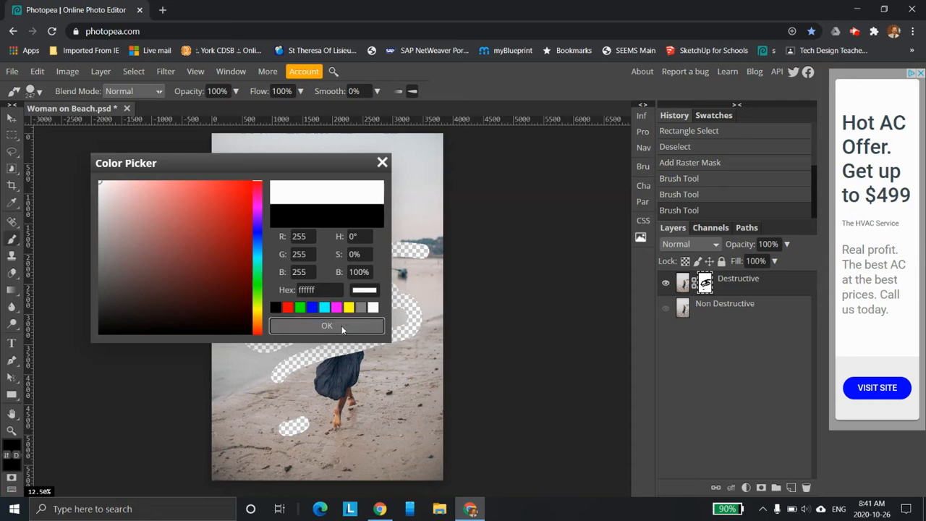
pyautogui.click(327, 326)
pyautogui.moveTo(254, 347)
pyautogui.mouseDown()
pyautogui.moveTo(374, 306)
pyautogui.moveTo(347, 322)
pyautogui.moveTo(364, 293)
pyautogui.moveTo(332, 304)
pyautogui.moveTo(329, 276)
pyautogui.mouseUp()
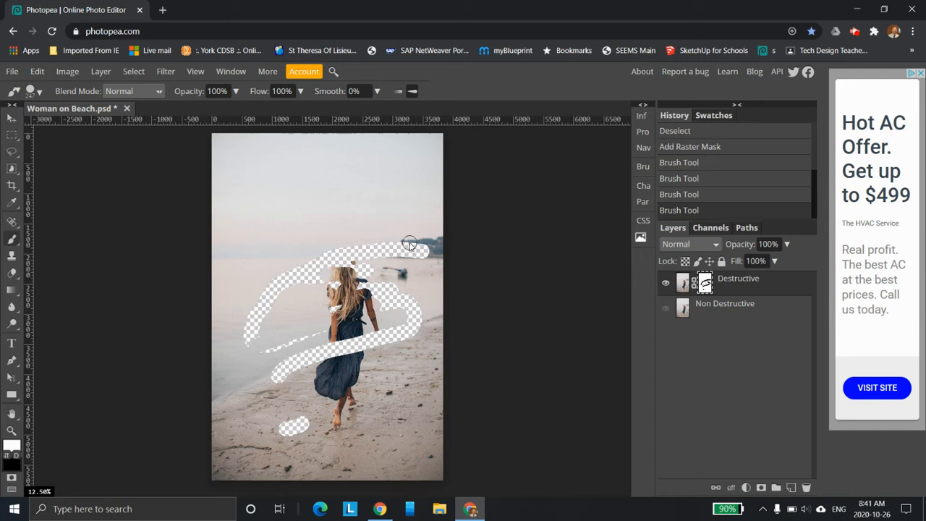
pyautogui.moveTo(416, 246)
pyautogui.mouseDown()
pyautogui.moveTo(360, 253)
pyautogui.moveTo(405, 258)
pyautogui.moveTo(424, 247)
pyautogui.moveTo(373, 251)
pyautogui.moveTo(290, 287)
pyautogui.moveTo(273, 273)
pyautogui.moveTo(329, 262)
pyautogui.moveTo(276, 290)
pyautogui.moveTo(353, 269)
pyautogui.mouseUp()
pyautogui.moveTo(316, 352)
pyautogui.mouseDown()
pyautogui.moveTo(286, 383)
pyautogui.moveTo(291, 365)
pyautogui.moveTo(275, 377)
pyautogui.moveTo(267, 367)
pyautogui.moveTo(248, 306)
pyautogui.moveTo(254, 313)
pyautogui.moveTo(273, 293)
pyautogui.moveTo(245, 350)
pyautogui.moveTo(313, 335)
pyautogui.moveTo(284, 452)
pyautogui.moveTo(298, 428)
pyautogui.mouseUp()
pyautogui.moveTo(338, 364); pyautogui.dragTo(330, 345)
pyautogui.moveTo(376, 333)
pyautogui.mouseDown()
pyautogui.moveTo(401, 314)
pyautogui.moveTo(399, 298)
pyautogui.moveTo(369, 289)
pyautogui.moveTo(358, 265)
pyautogui.moveTo(329, 248)
pyautogui.mouseUp()
pyautogui.moveTo(394, 241)
pyautogui.mouseDown()
pyautogui.moveTo(361, 264)
pyautogui.moveTo(405, 302)
pyautogui.moveTo(372, 346)
pyautogui.mouseUp()
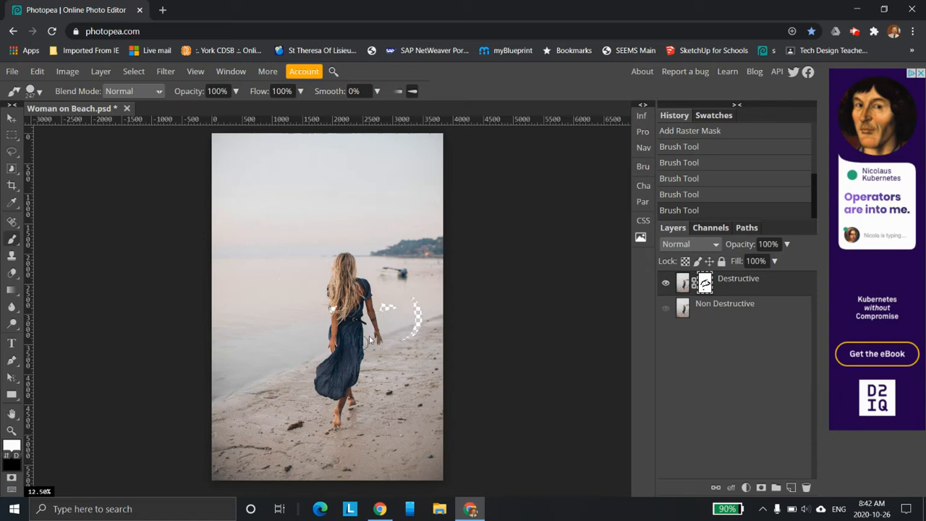
pyautogui.moveTo(414, 302)
pyautogui.mouseDown()
pyautogui.moveTo(413, 311)
pyautogui.moveTo(412, 291)
pyautogui.moveTo(420, 325)
pyautogui.moveTo(400, 343)
pyautogui.mouseUp()
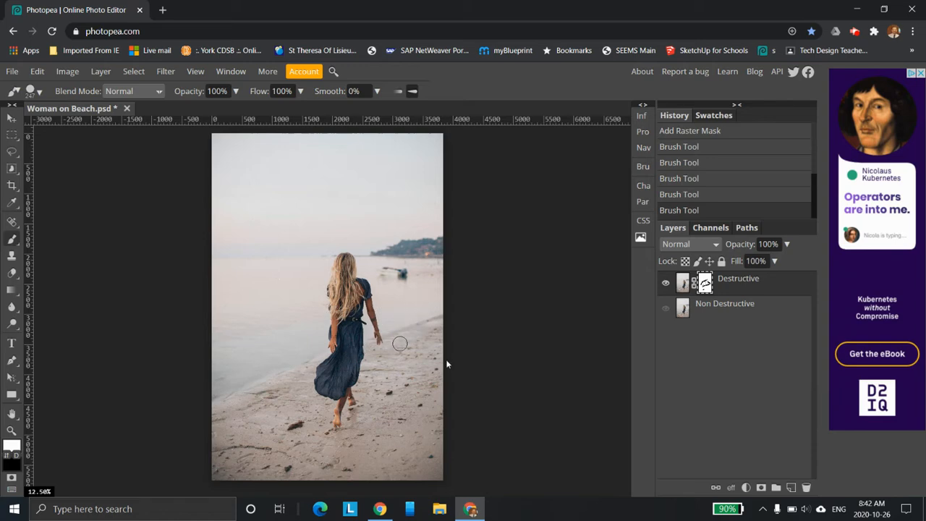
# Display the Destructive layer's mask on its own and paint a zigzag stroke across its middle in grey (808080).
pyautogui.keyDown('alt'); pyautogui.click(705, 284); pyautogui.keyUp('alt')
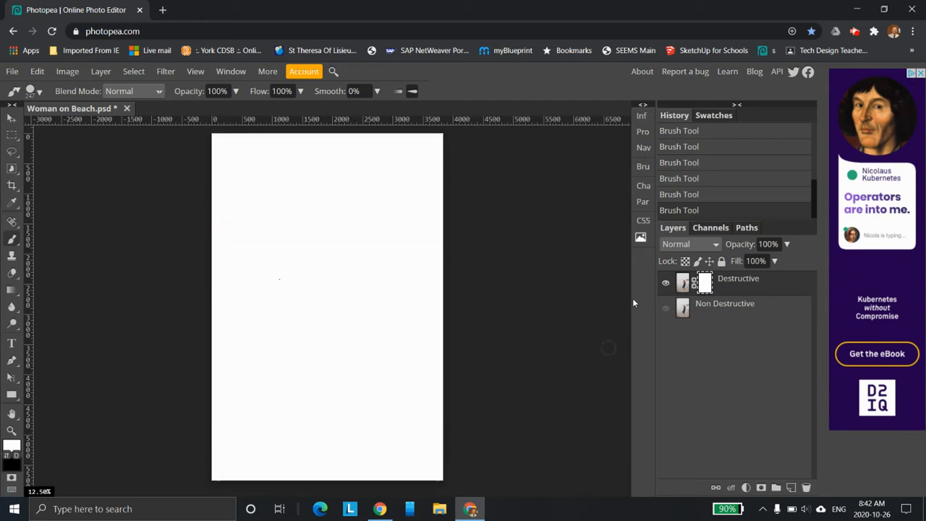
pyautogui.click(15, 448)
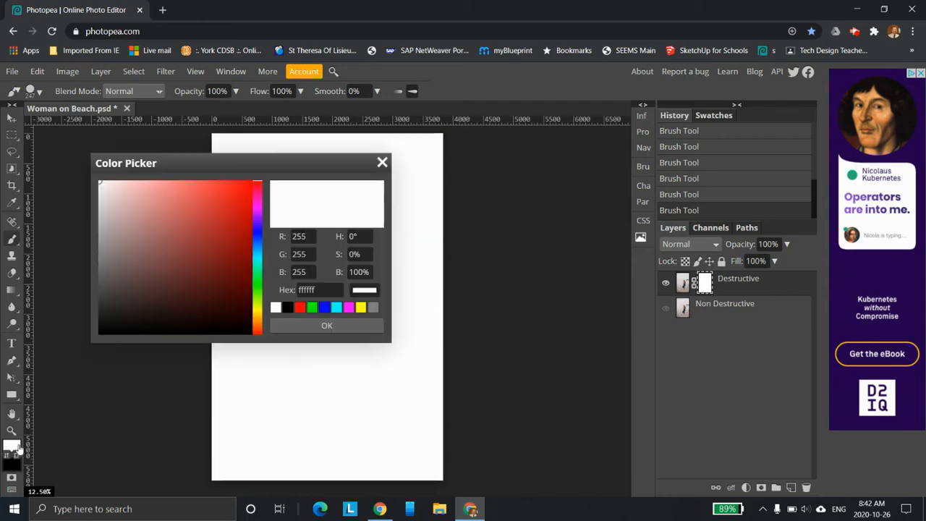
pyautogui.click(372, 309)
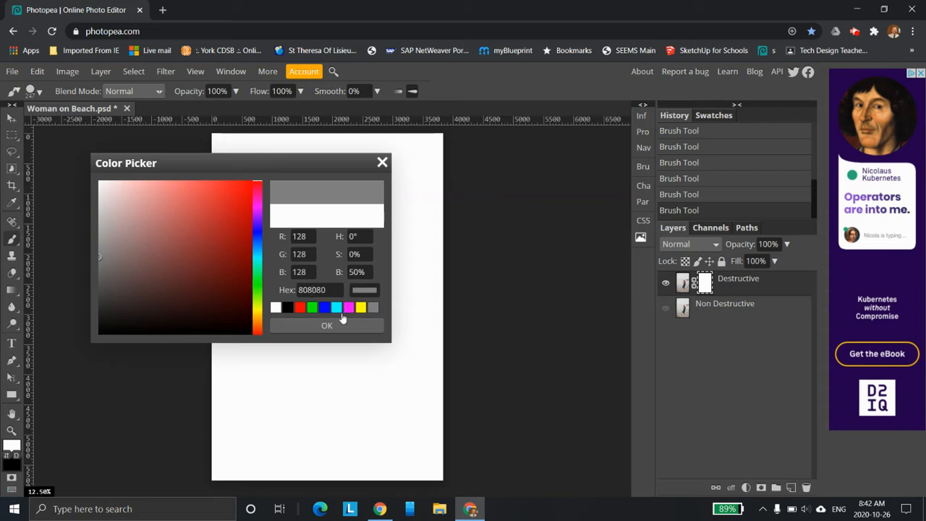
pyautogui.click(329, 327)
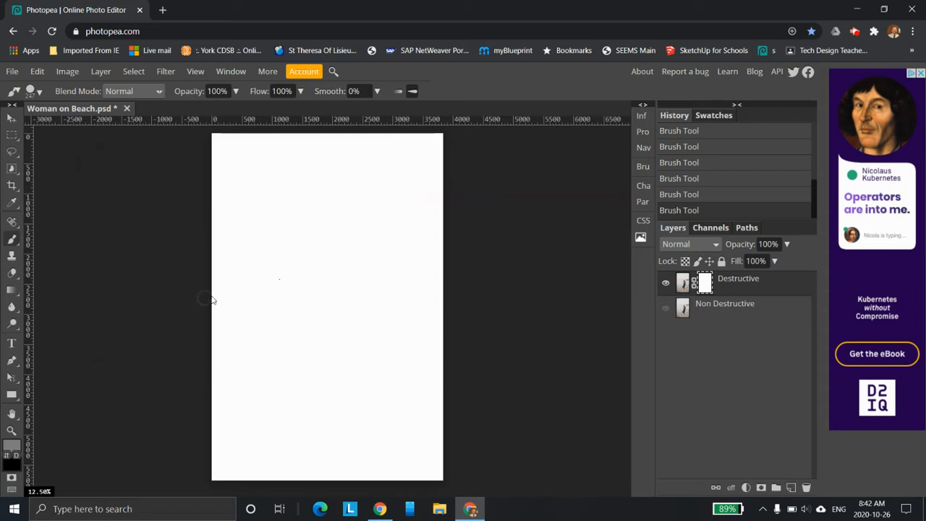
pyautogui.click(237, 274)
pyautogui.moveTo(274, 264)
pyautogui.mouseDown()
pyautogui.moveTo(412, 273)
pyautogui.moveTo(289, 304)
pyautogui.moveTo(345, 316)
pyautogui.moveTo(362, 333)
pyautogui.mouseUp()
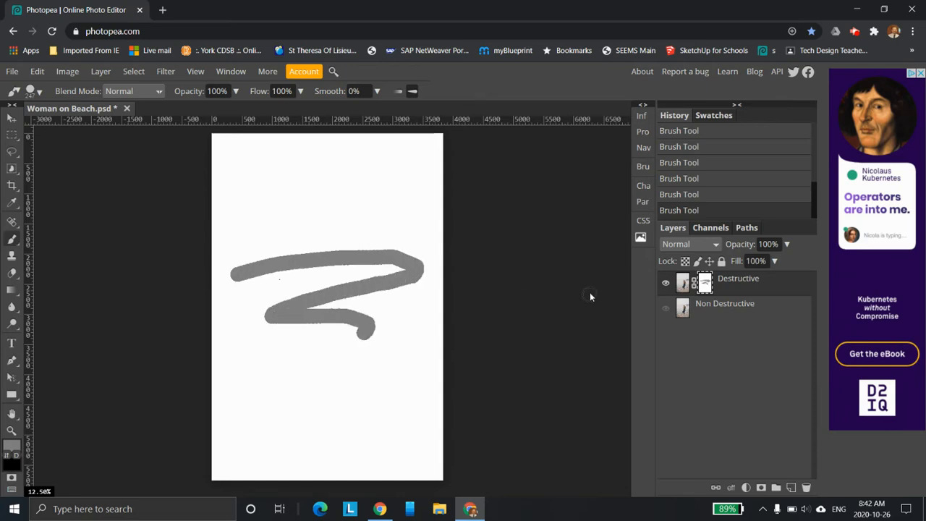
# Return to the photo view and paint extra grey strokes over the woman's body and skirt on the Destructive layer's mask.
pyautogui.hotkey('ctrl', 'alt', 'g')
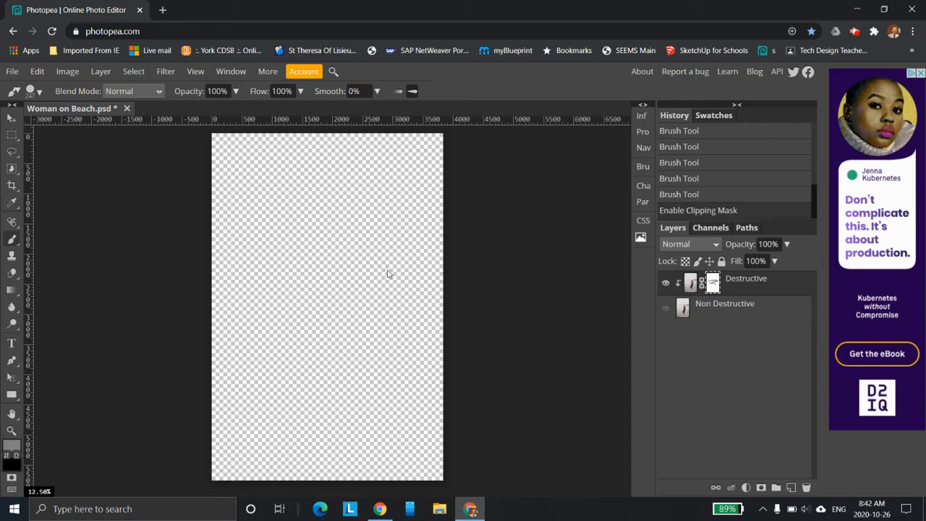
pyautogui.hotkey('ctrl', 'z')
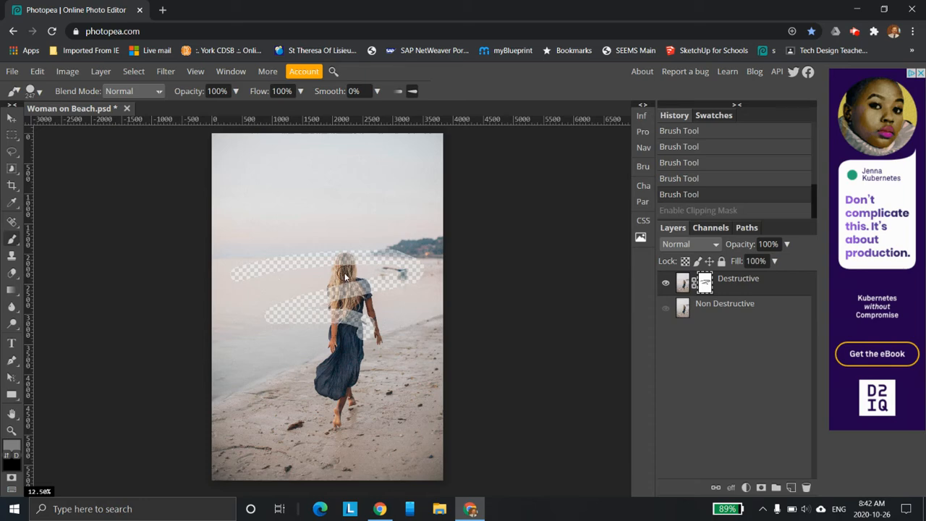
pyautogui.moveTo(357, 272)
pyautogui.mouseDown()
pyautogui.moveTo(333, 297)
pyautogui.moveTo(347, 312)
pyautogui.moveTo(324, 306)
pyautogui.moveTo(353, 306)
pyautogui.moveTo(340, 326)
pyautogui.mouseUp()
pyautogui.moveTo(326, 381)
pyautogui.mouseDown()
pyautogui.moveTo(322, 358)
pyautogui.moveTo(345, 336)
pyautogui.mouseUp()
# Set the foreground colour to black (000000) and paint over the woman's arm and skirt on the Destructive layer's mask.
pyautogui.click(16, 455)
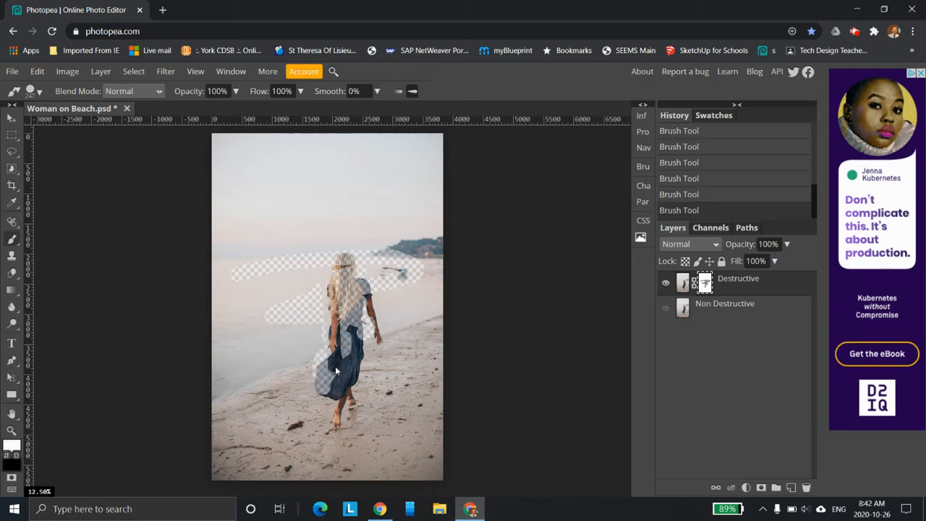
pyautogui.click(10, 447)
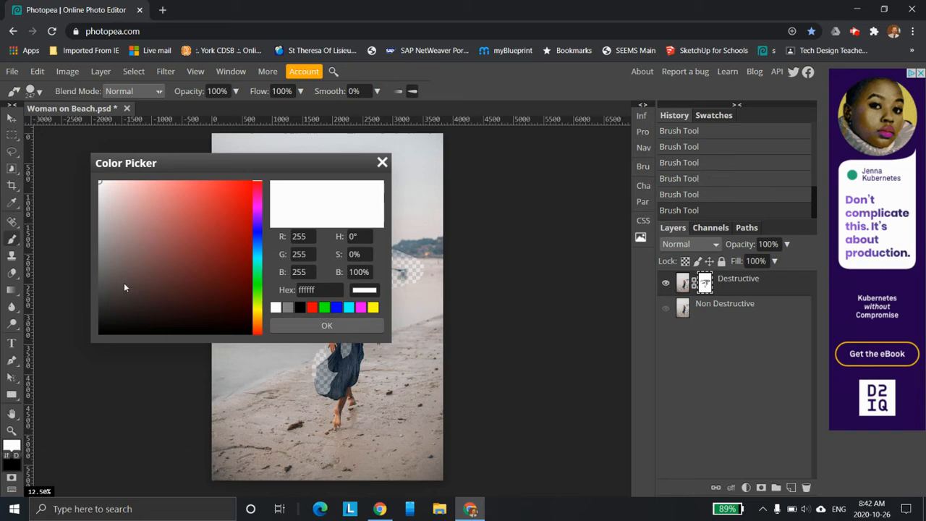
pyautogui.click(117, 331)
pyautogui.click(326, 326)
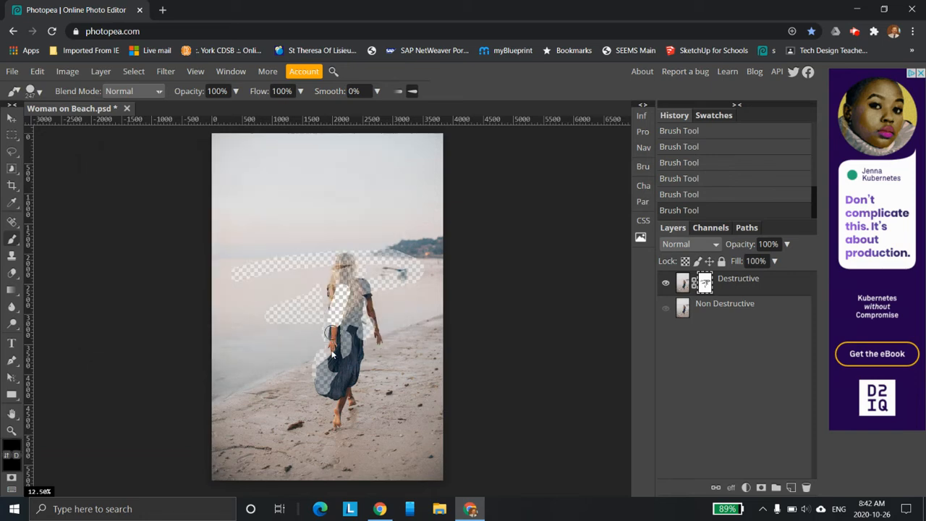
pyautogui.moveTo(331, 353); pyautogui.dragTo(333, 372)
# Undo the black and grey brush strokes on the Destructive layer's mask, including the grey zigzag.
pyautogui.hotkey('ctrl', 'z')
pyautogui.hotkey('ctrl', 'z')
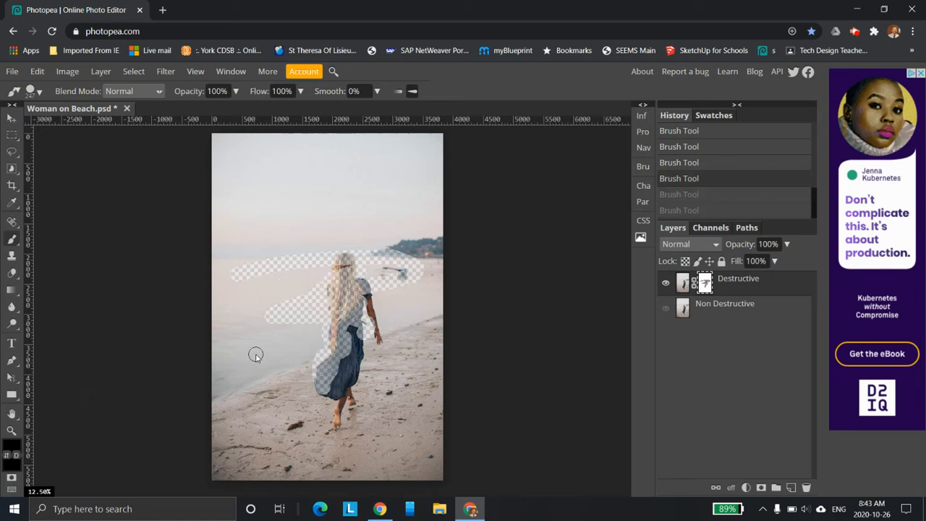
pyautogui.hotkey('ctrl', 'z')
pyautogui.hotkey('ctrl', 'z')
pyautogui.hotkey('ctrl', 'z')
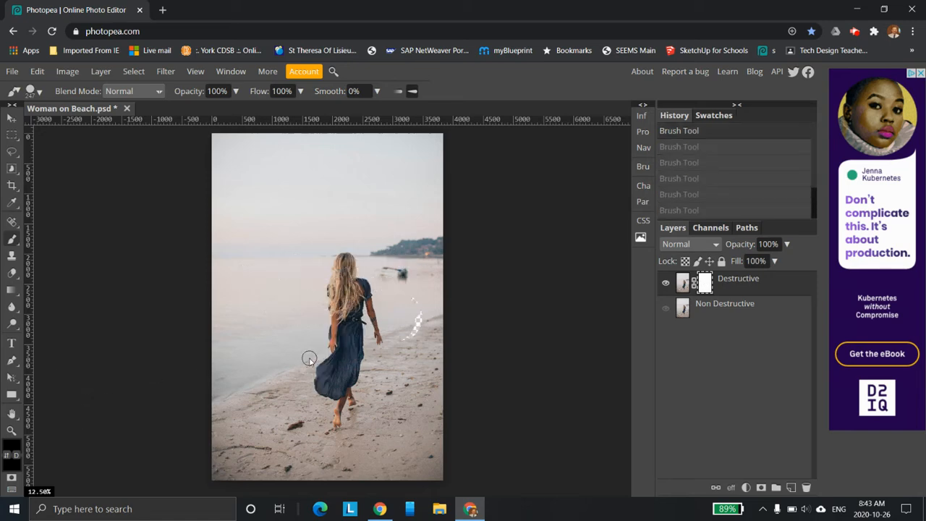
# Paint a black stroke on the mask beside the woman near the shoreline, and restore that area by painting over it in white.
pyautogui.moveTo(417, 293); pyautogui.dragTo(421, 335)
pyautogui.click(13, 445)
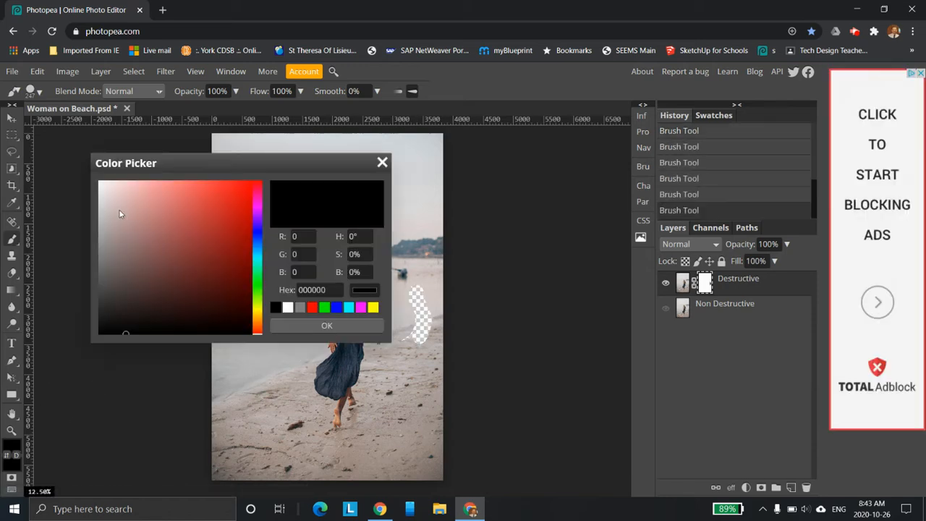
pyautogui.click(288, 307)
pyautogui.click(303, 324)
pyautogui.moveTo(417, 285)
pyautogui.mouseDown()
pyautogui.moveTo(420, 324)
pyautogui.moveTo(413, 362)
pyautogui.moveTo(405, 342)
pyautogui.moveTo(417, 289)
pyautogui.moveTo(428, 322)
pyautogui.mouseUp()
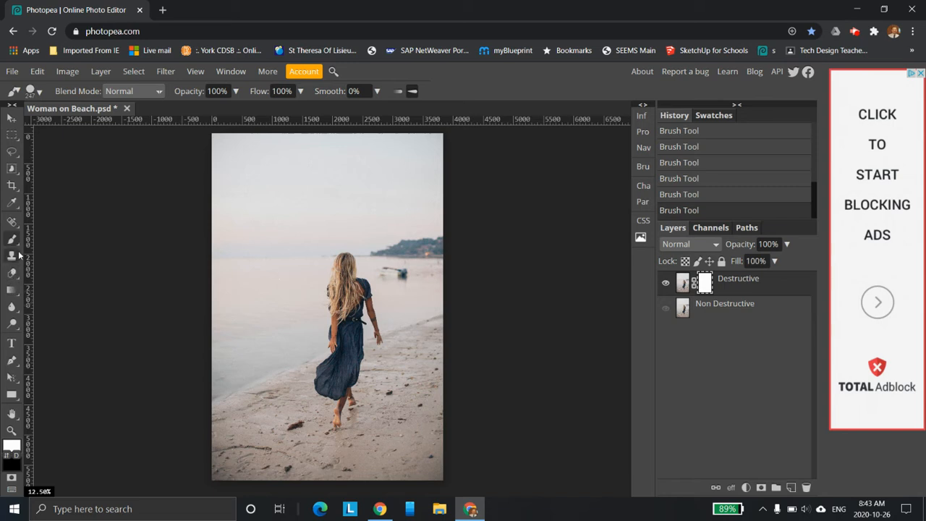
# Draw a linear white-to-black gradient on the Destructive layer's mask from the photo's bottom edge up into the sky.
pyautogui.click(11, 291)
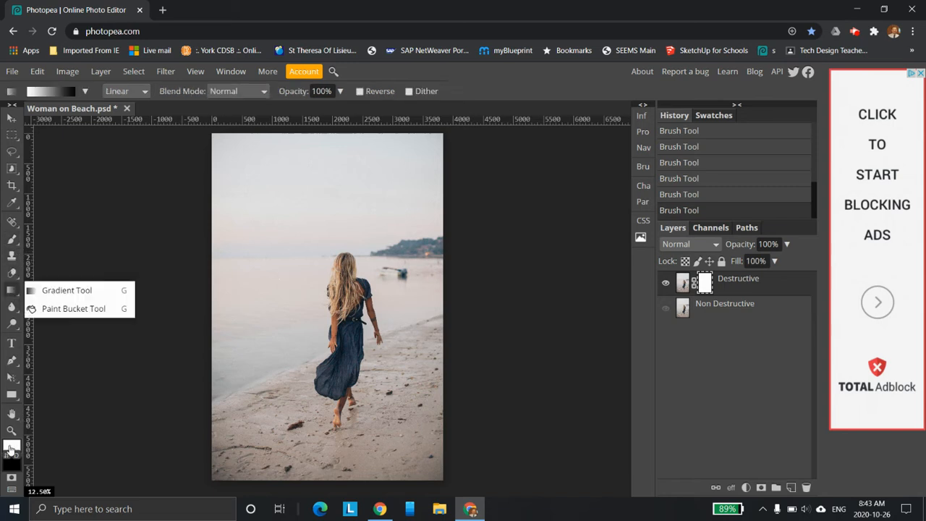
pyautogui.click(12, 445)
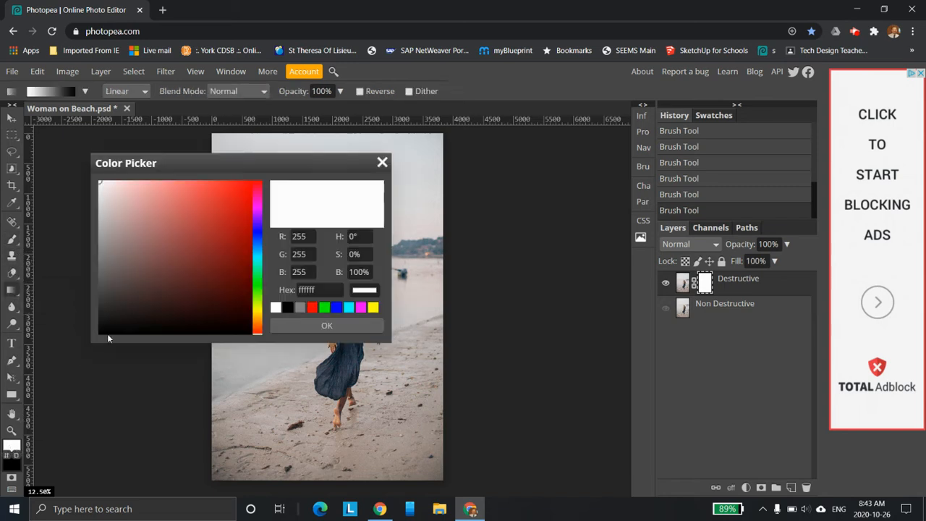
pyautogui.click(12, 469)
pyautogui.click(326, 326)
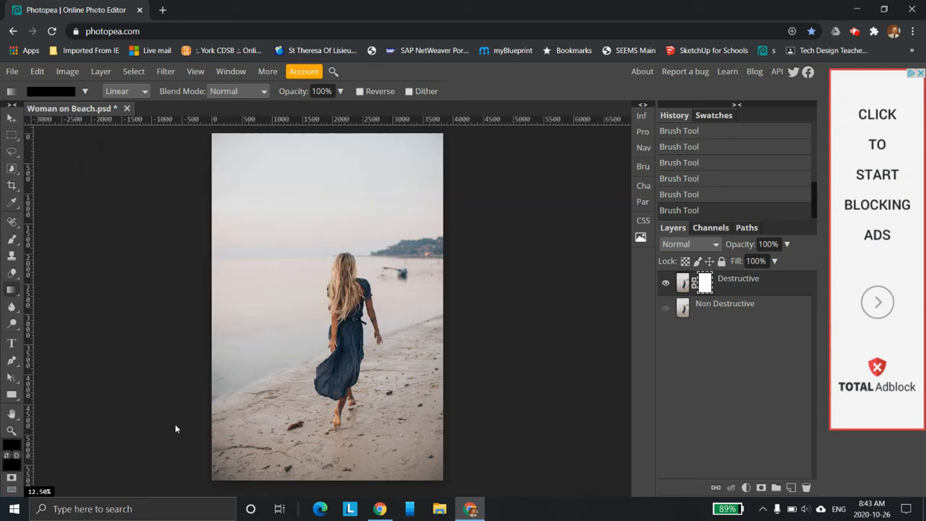
pyautogui.click(11, 445)
pyautogui.click(287, 307)
pyautogui.click(307, 325)
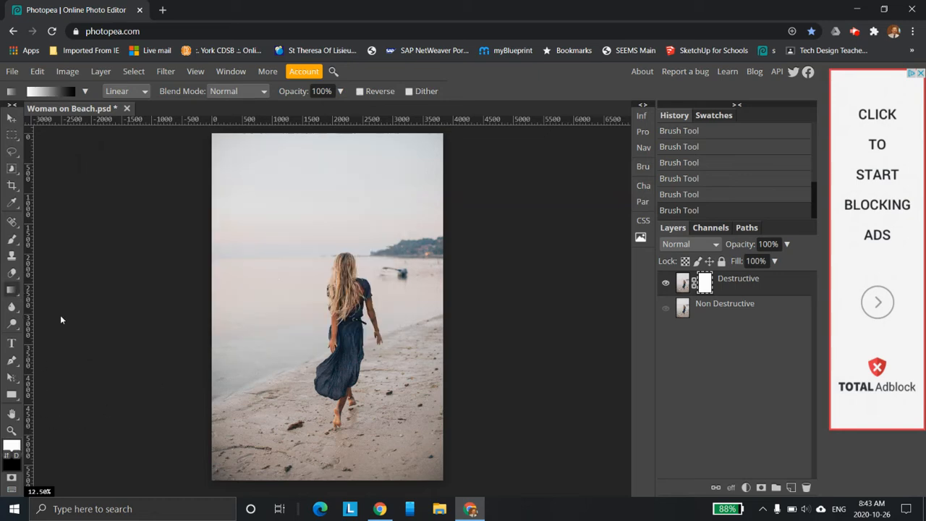
pyautogui.moveTo(319, 481); pyautogui.dragTo(322, 167)
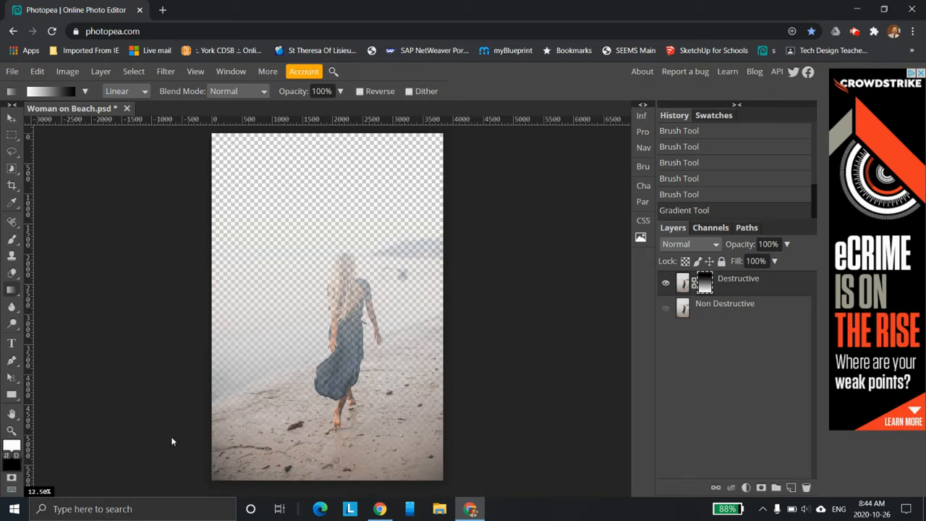
# Swap the foreground and background colours, and undo the gradient and the last white brush stroke on the mask.
pyautogui.press('x')
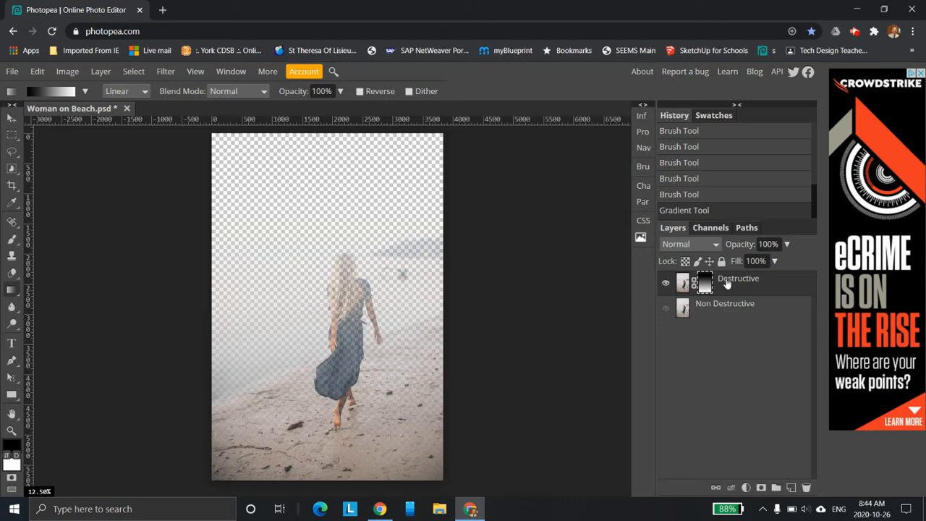
pyautogui.hotkey('ctrl', ',')
pyautogui.hotkey('ctrl', ',')
pyautogui.hotkey('ctrl', 'z')
pyautogui.hotkey('ctrl', 'z')
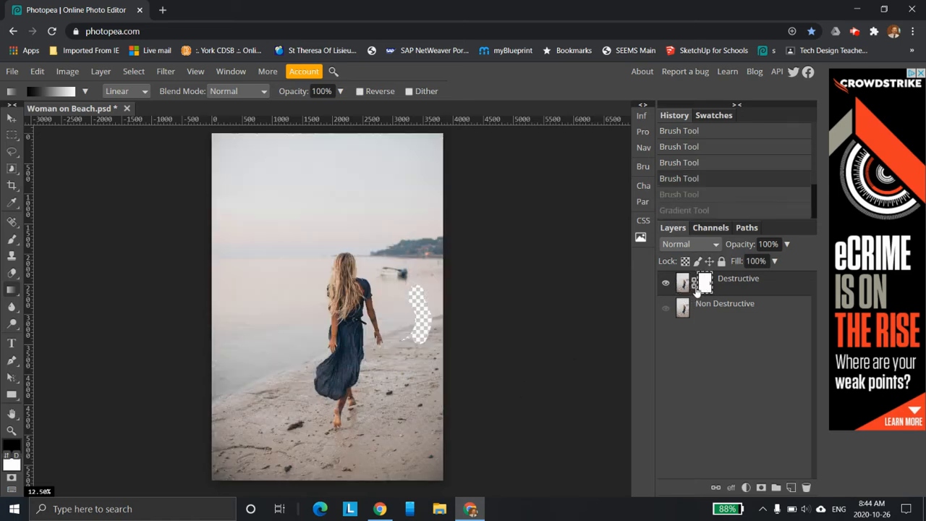
# Set the foreground colour to white and brush over the transparent gap beside the woman on the Destructive layer's mask.
pyautogui.click(12, 445)
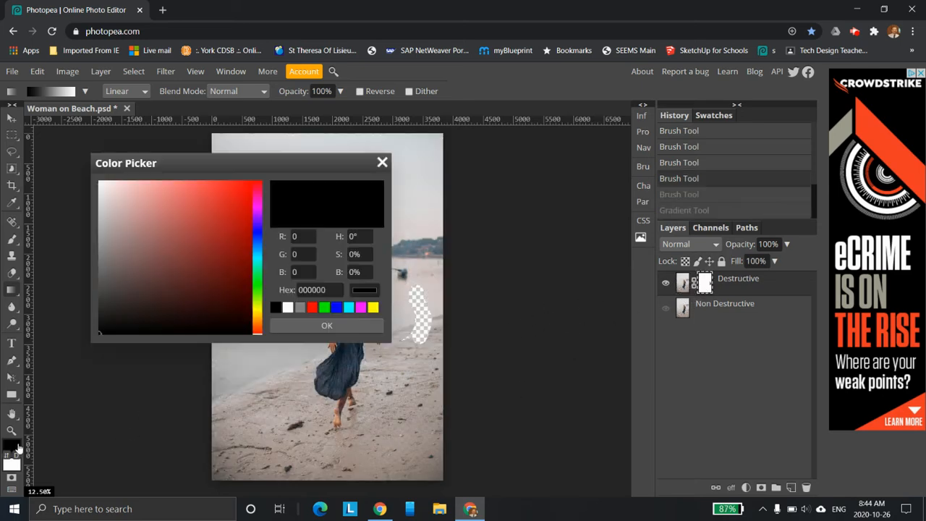
pyautogui.click(288, 307)
pyautogui.click(314, 326)
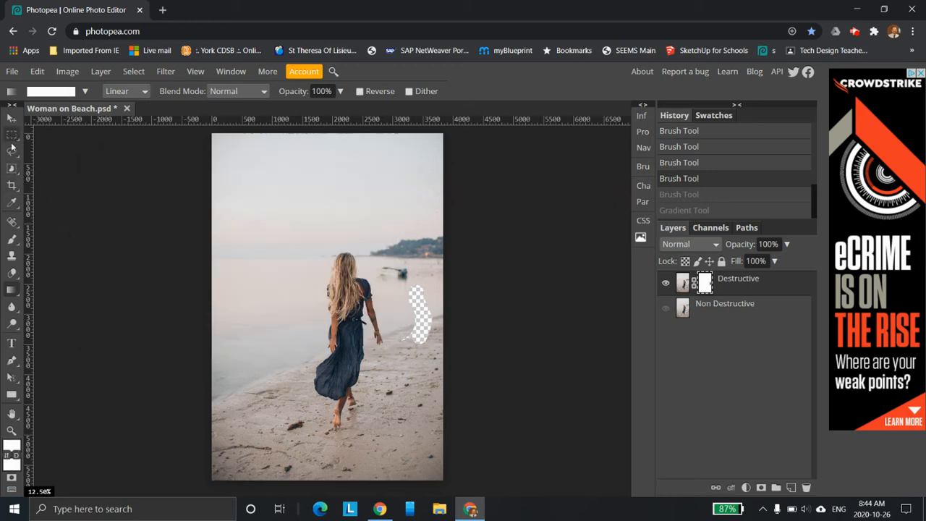
pyautogui.click(12, 203)
pyautogui.click(13, 239)
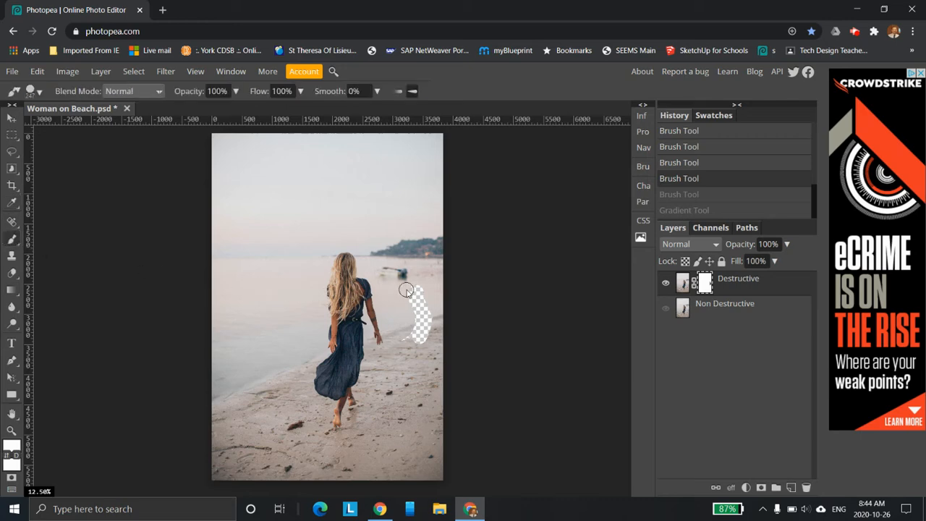
pyautogui.moveTo(413, 354)
pyautogui.mouseDown()
pyautogui.moveTo(414, 280)
pyautogui.moveTo(428, 345)
pyautogui.mouseUp()
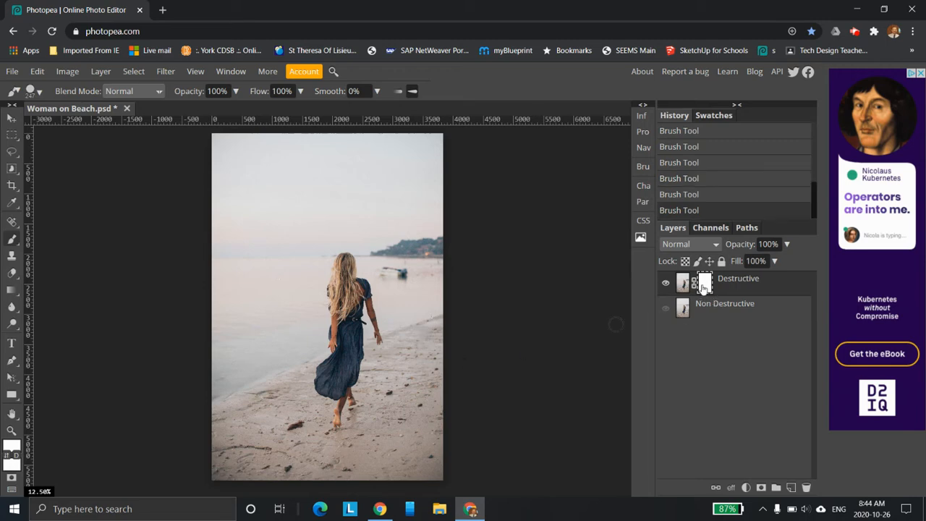
pyautogui.hotkey('ctrl', 'alt', 'g')
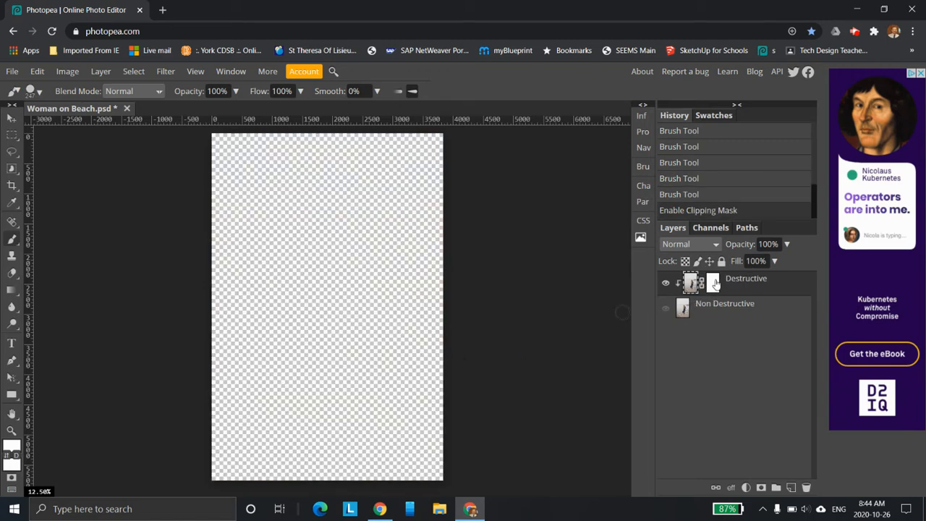
pyautogui.keyDown('ctrl'); pyautogui.click(715, 287); pyautogui.keyUp('ctrl')
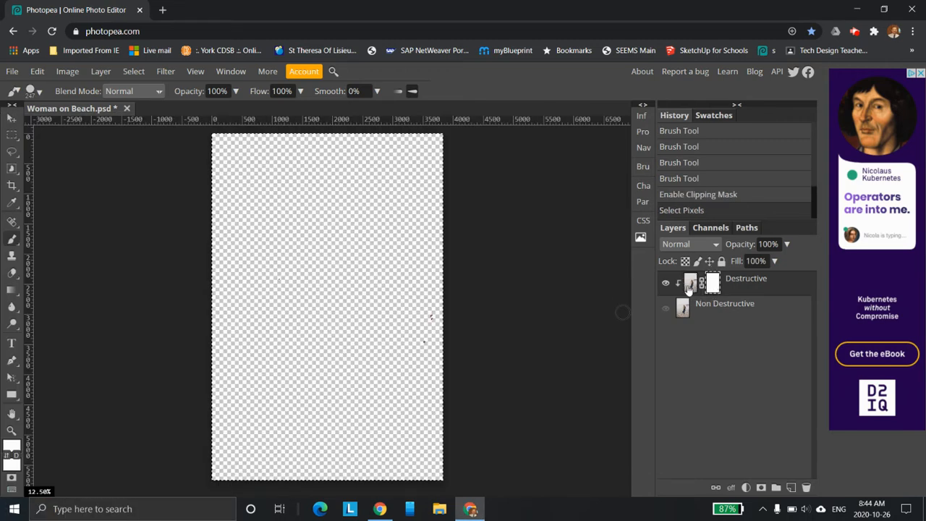
pyautogui.click(689, 288)
pyautogui.rightClick(713, 285)
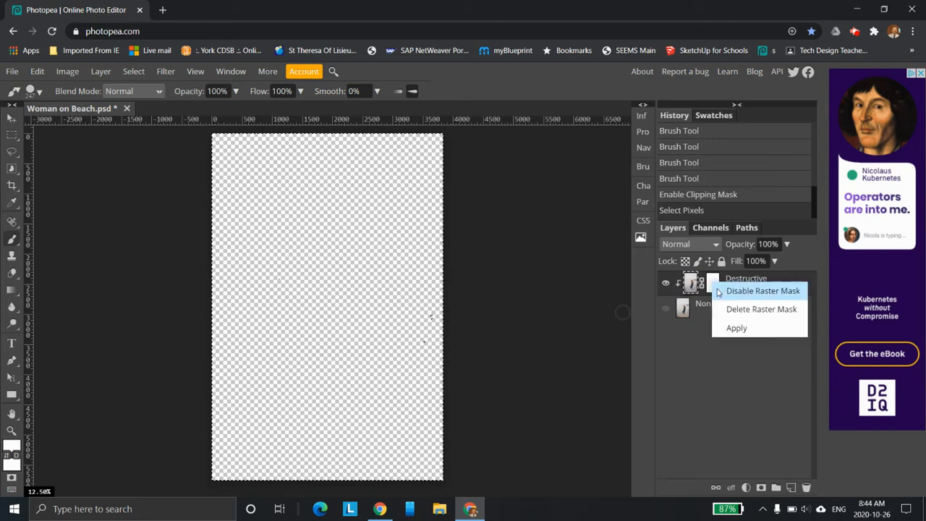
pyautogui.click(698, 337)
pyautogui.click(710, 287)
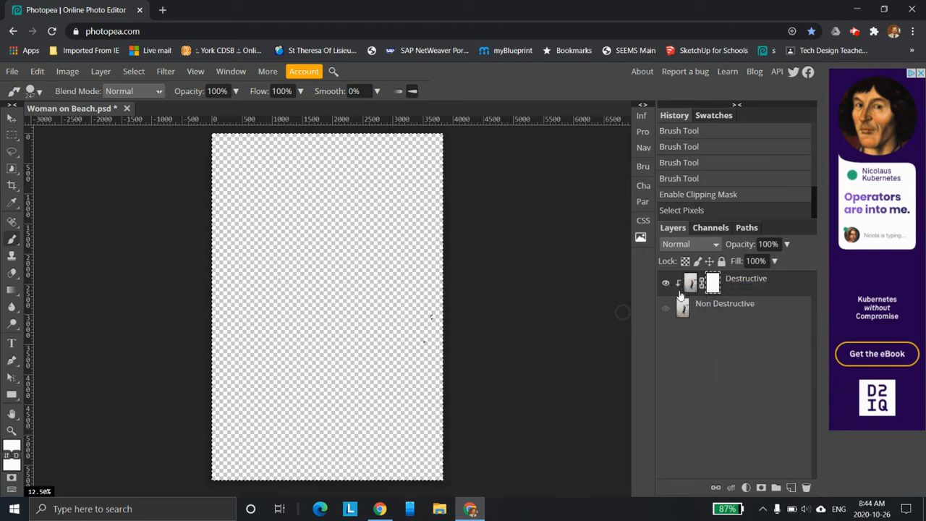
pyautogui.click(691, 283)
pyautogui.hotkey('ctrl', 'z')
pyautogui.hotkey('ctrl', 'z')
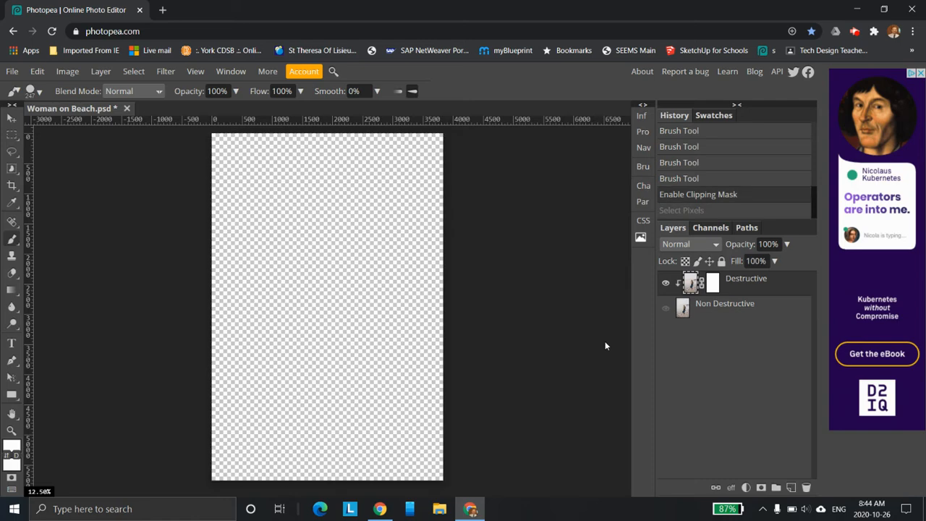
pyautogui.click(705, 283)
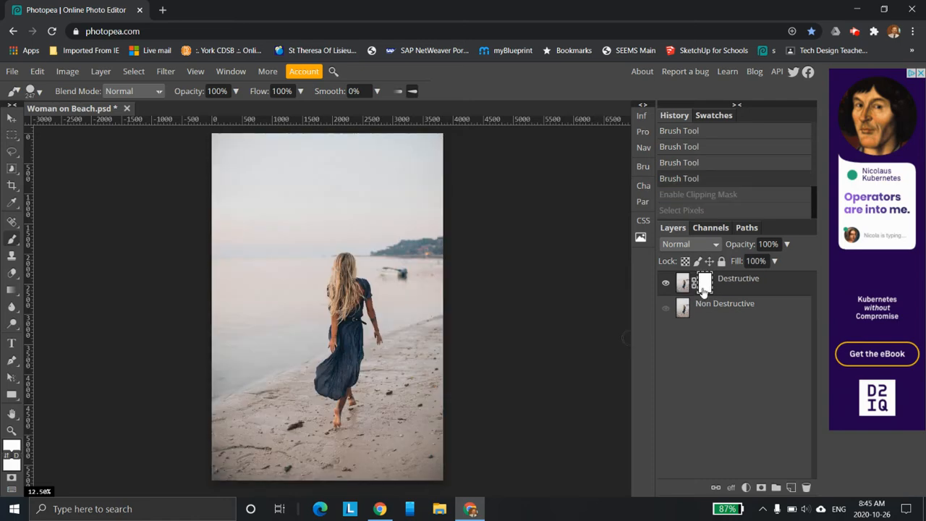
pyautogui.rightClick(706, 285)
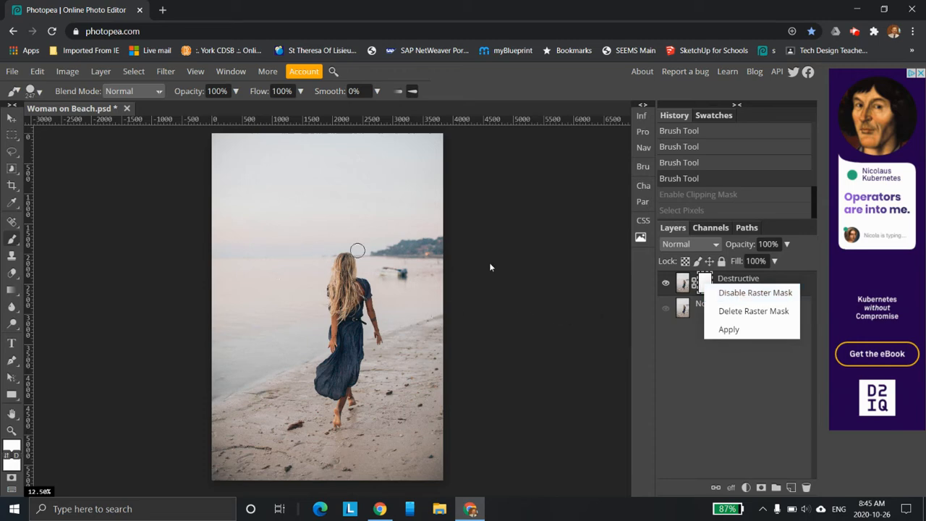
pyautogui.click(722, 418)
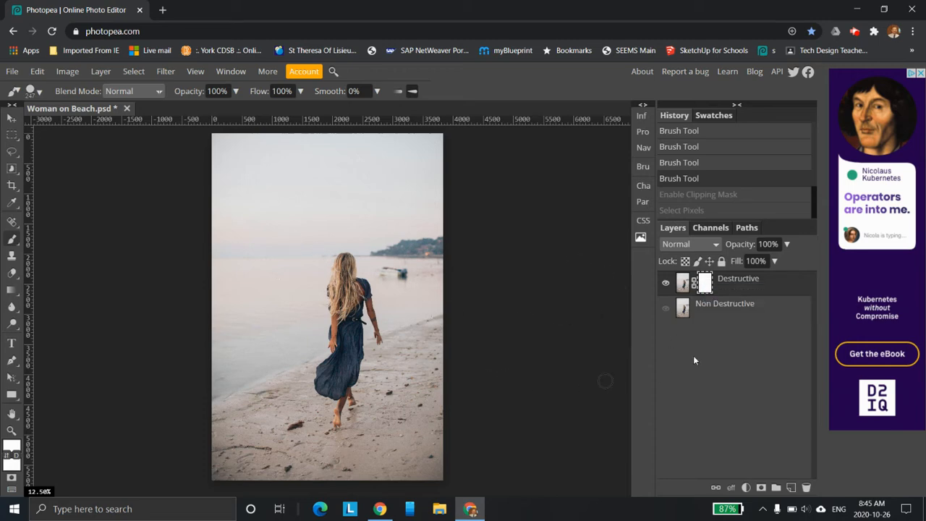
# Display the Destructive layer's mask on its own and set the foreground colour to black.
pyautogui.keyDown('alt'); pyautogui.click(703, 283); pyautogui.keyUp('alt')
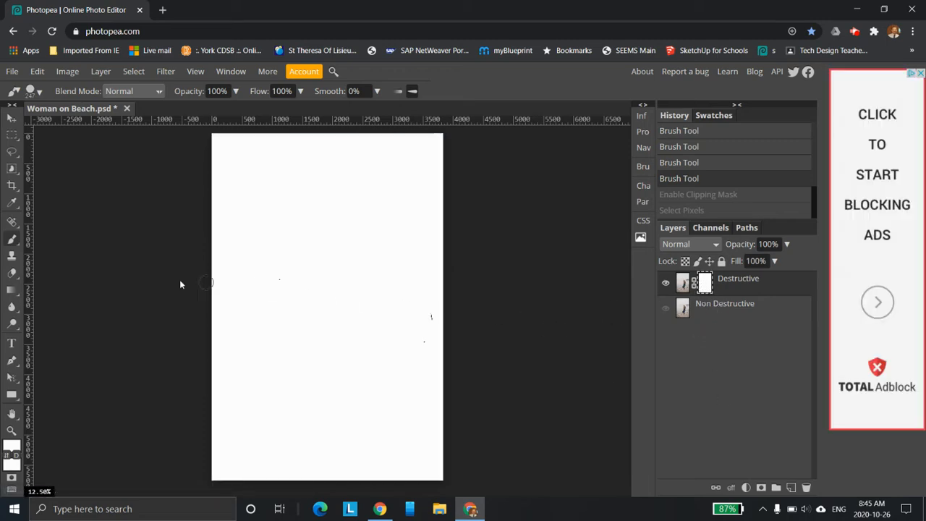
pyautogui.click(10, 447)
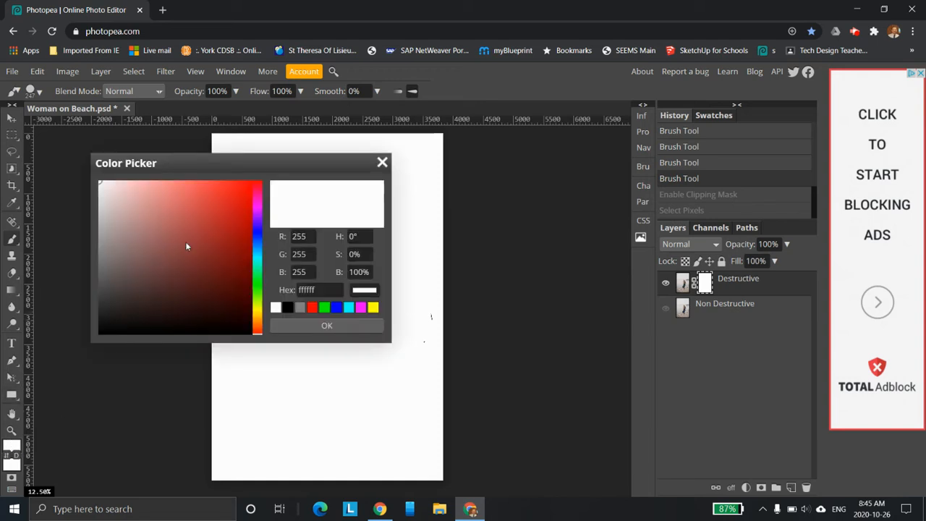
pyautogui.click(287, 307)
pyautogui.click(309, 327)
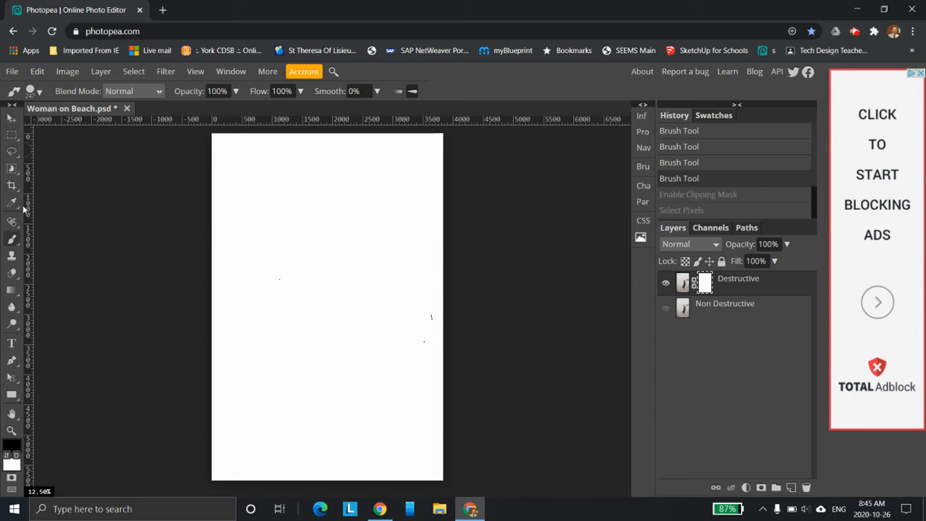
# Paint a single black dab near the mask's upper-left corner with the Brush at size 333 px, and return to the photo view.
pyautogui.click(15, 240)
pyautogui.click(31, 91)
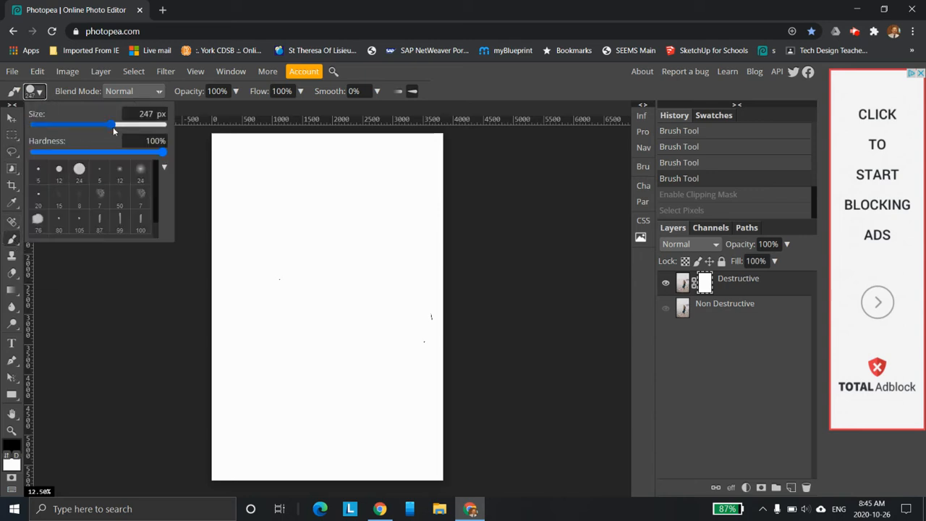
pyautogui.moveTo(112, 124); pyautogui.dragTo(121, 125)
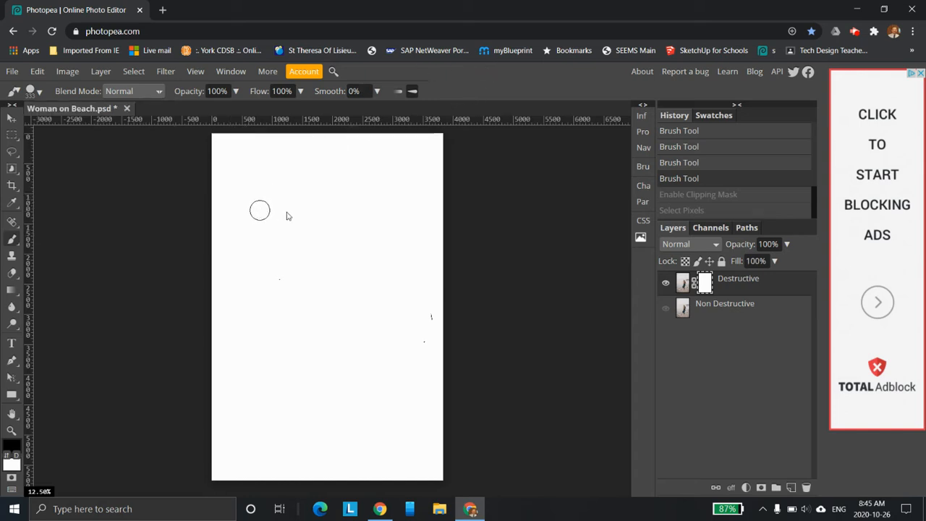
pyautogui.click(260, 211)
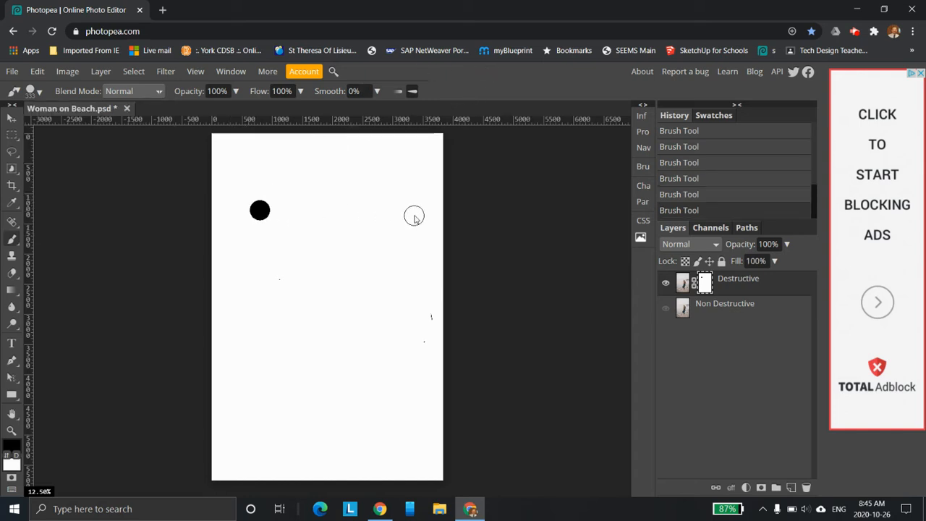
pyautogui.keyDown('alt'); pyautogui.click(704, 286); pyautogui.keyUp('alt')
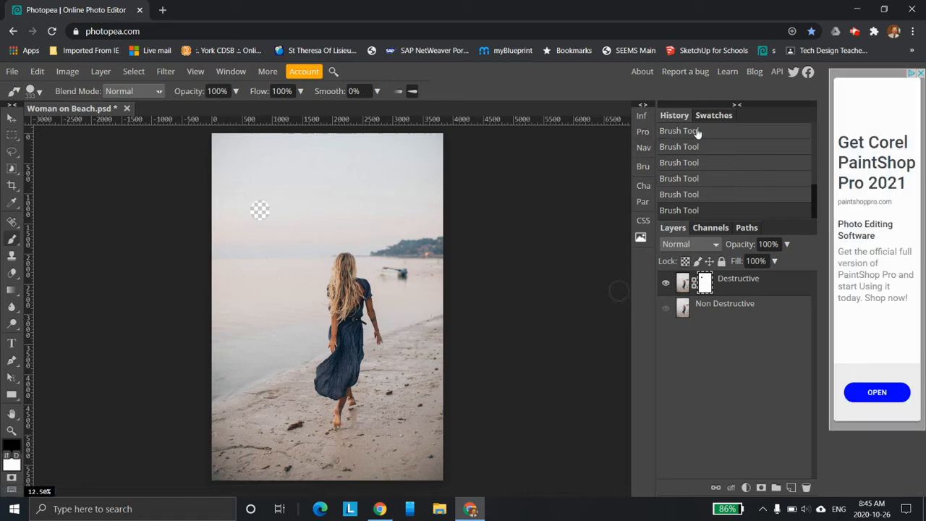
# In the Destructive layer's raster mask properties, lower the density to 0, restore it to 255, and set the feather to 6.27 px.
pyautogui.click(642, 117)
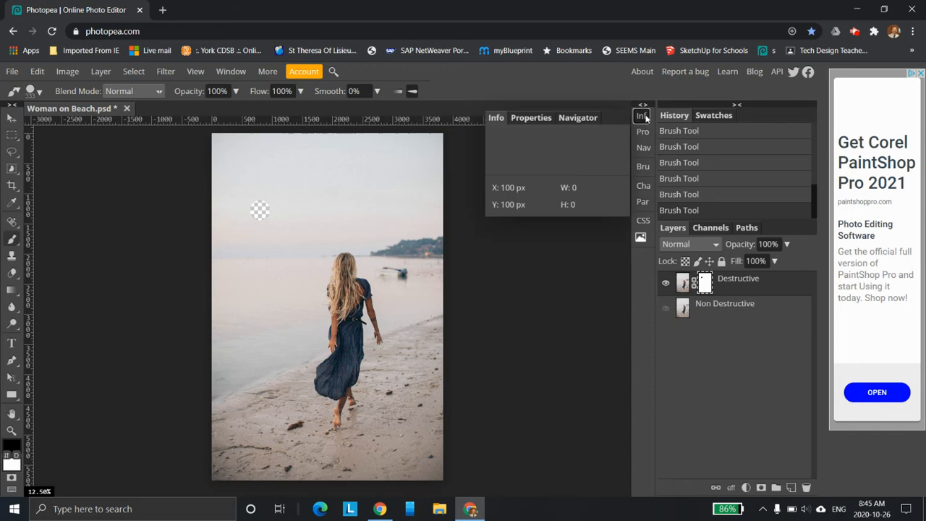
pyautogui.click(531, 121)
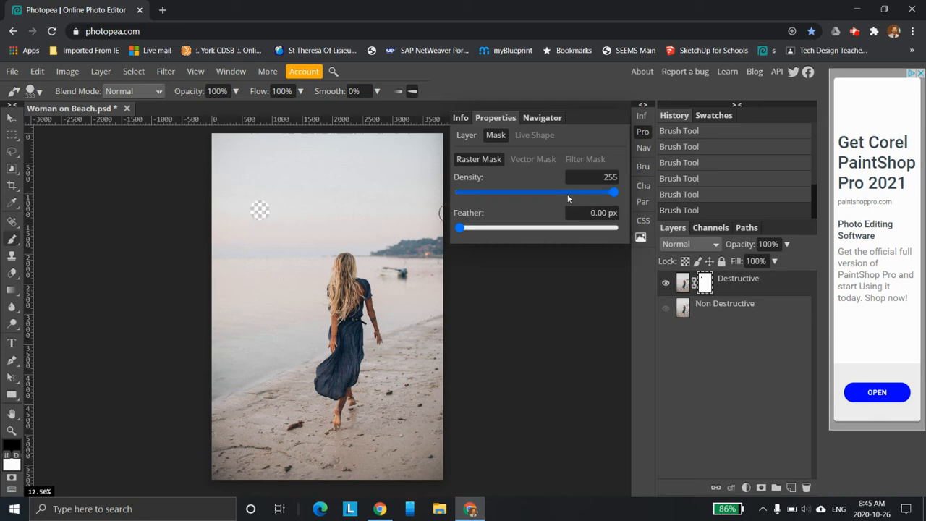
pyautogui.moveTo(614, 195); pyautogui.dragTo(473, 211)
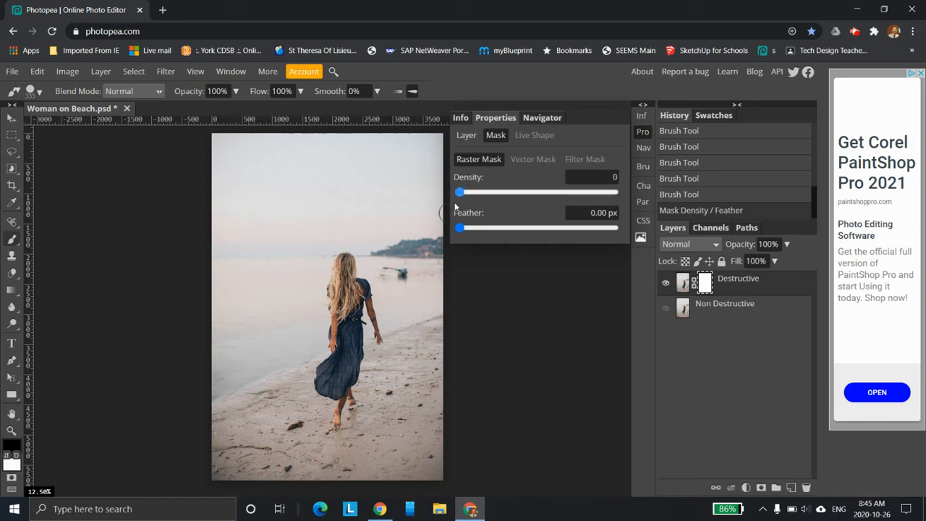
pyautogui.moveTo(483, 196); pyautogui.dragTo(617, 192)
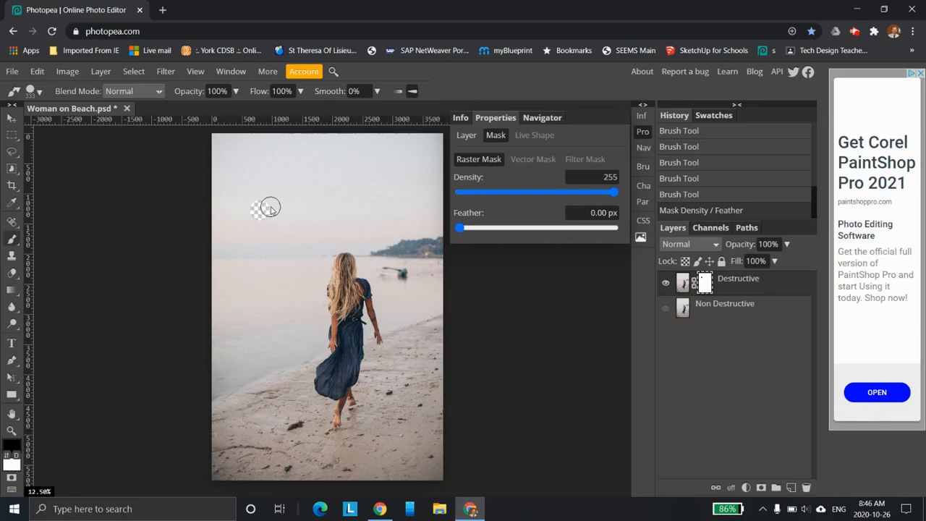
pyautogui.moveTo(488, 223); pyautogui.dragTo(504, 240)
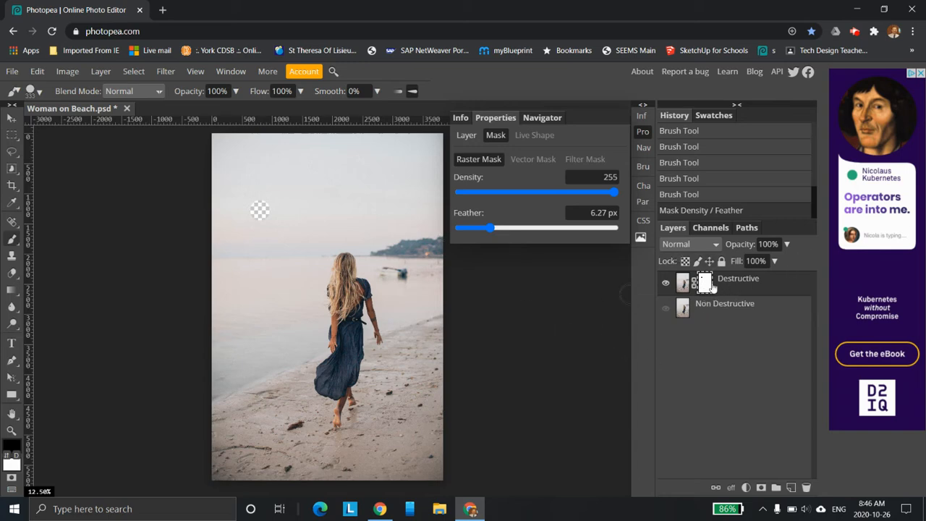
# Duplicate the Destructive layer together with its raster mask.
pyautogui.rightClick(745, 279)
pyautogui.click(741, 282)
pyautogui.rightClick(748, 286)
pyautogui.click(743, 293)
pyautogui.moveTo(743, 293); pyautogui.dragTo(791, 488)
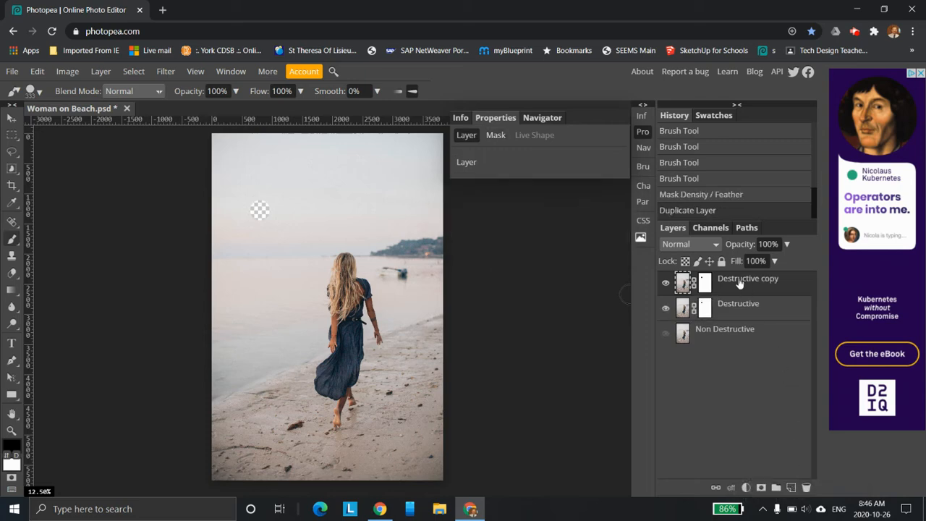
# Disable the raster mask on the Destructive copy layer and enable it again.
pyautogui.click(704, 282)
pyautogui.rightClick(706, 287)
pyautogui.rightClick(706, 289)
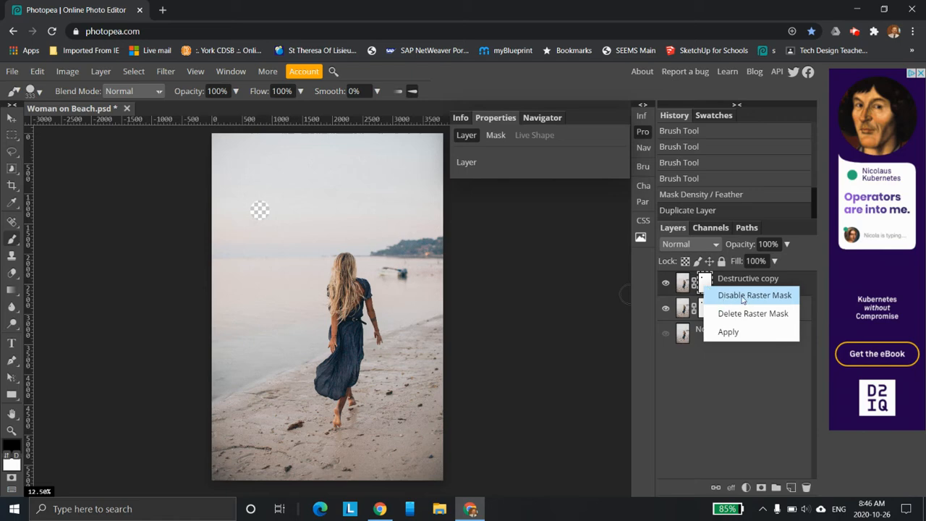
pyautogui.click(742, 301)
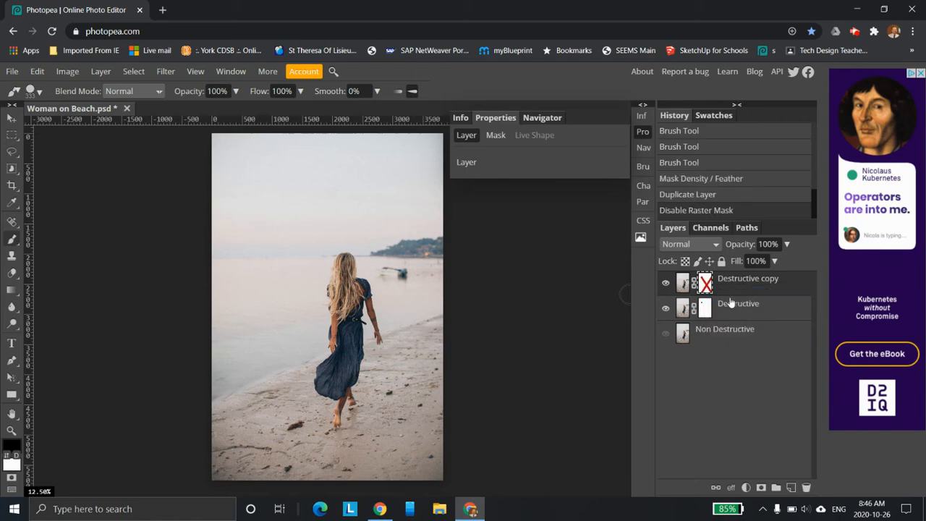
pyautogui.rightClick(705, 288)
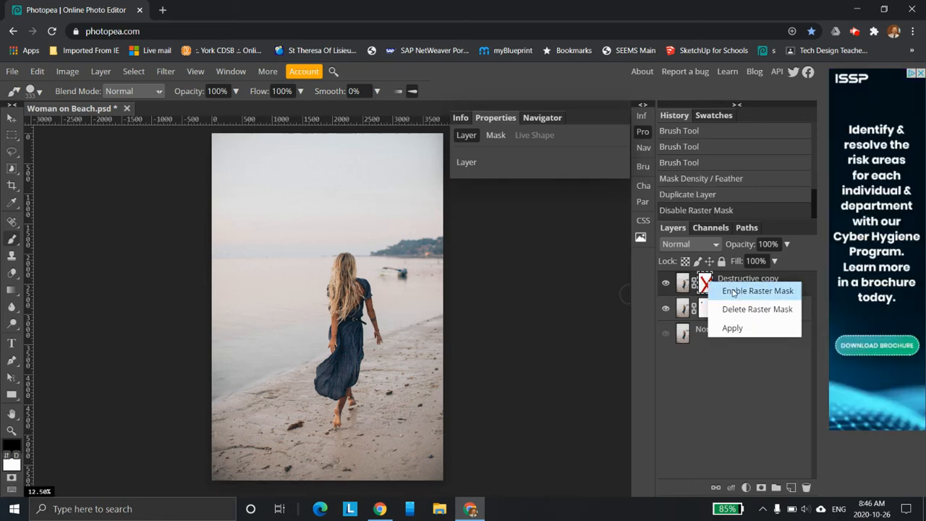
pyautogui.click(733, 293)
# Delete the raster mask from the Destructive copy layer and undo the deletion.
pyautogui.rightClick(708, 287)
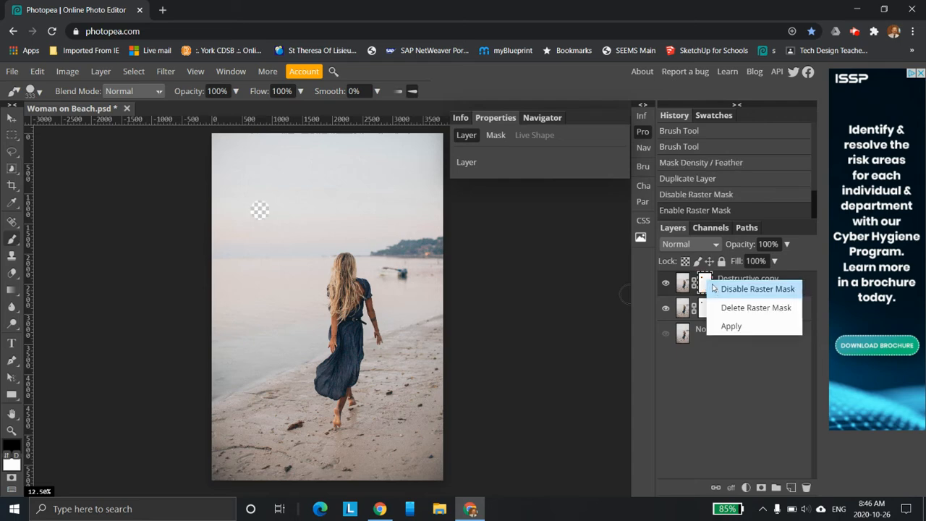
pyautogui.click(730, 310)
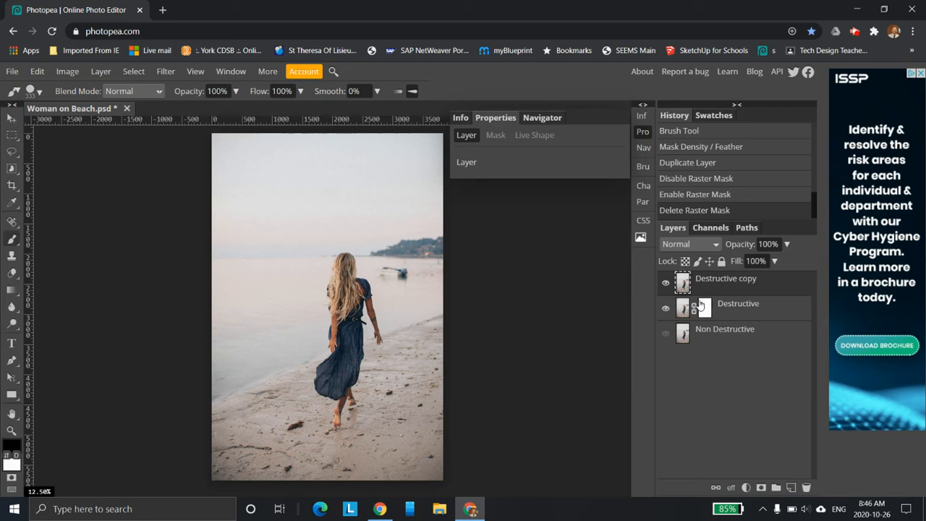
pyautogui.hotkey('ctrl', 'z')
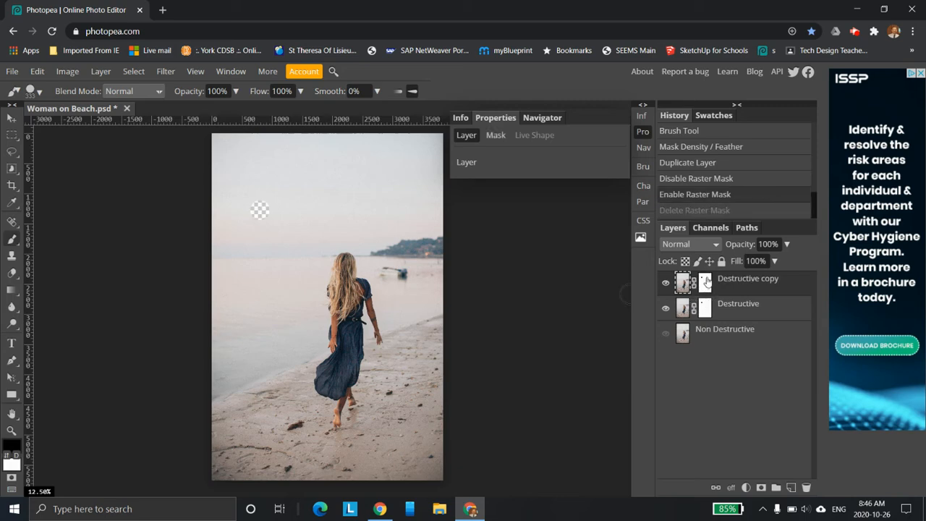
# Delete the Destructive copy layer's raster mask and replace it with a copy of the Destructive layer's mask.
pyautogui.rightClick(706, 282)
pyautogui.click(743, 305)
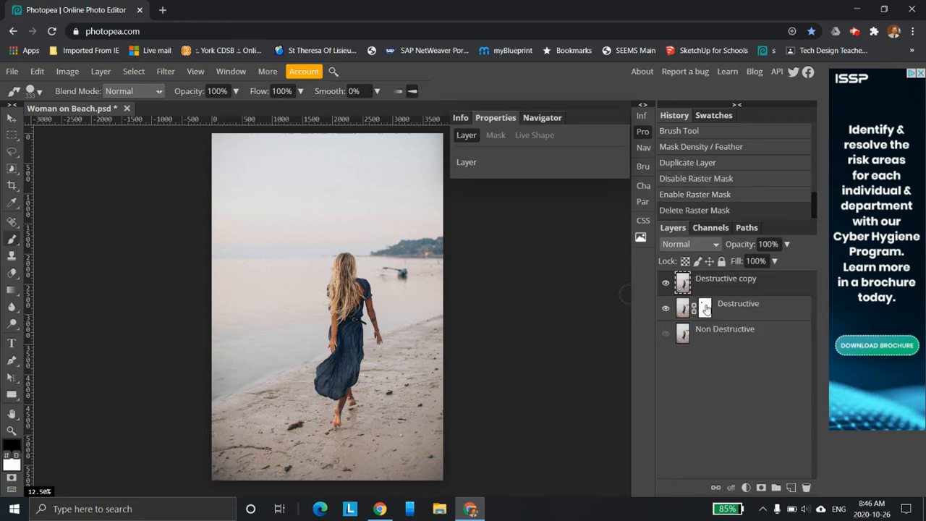
pyautogui.moveTo(706, 308); pyautogui.dragTo(726, 310)
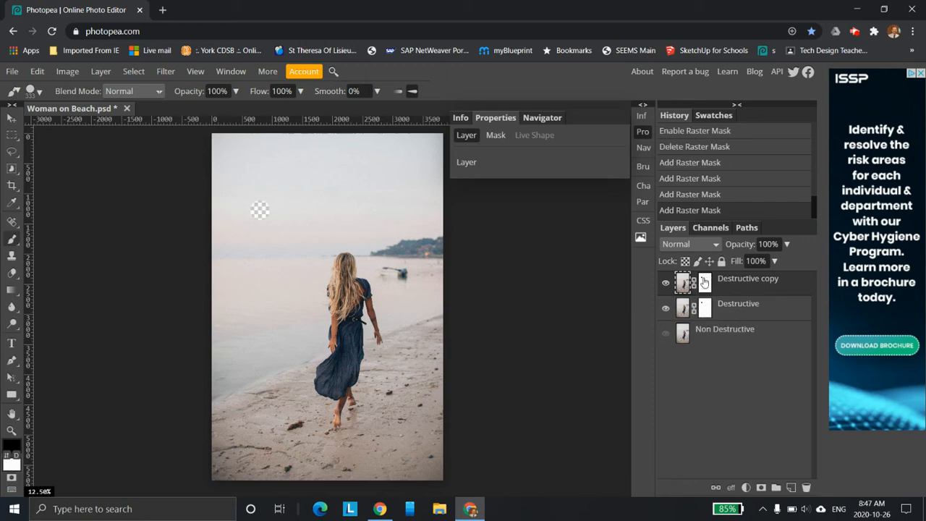
# Delete the raster masks from both the Destructive and Destructive copy layers.
pyautogui.click(706, 308)
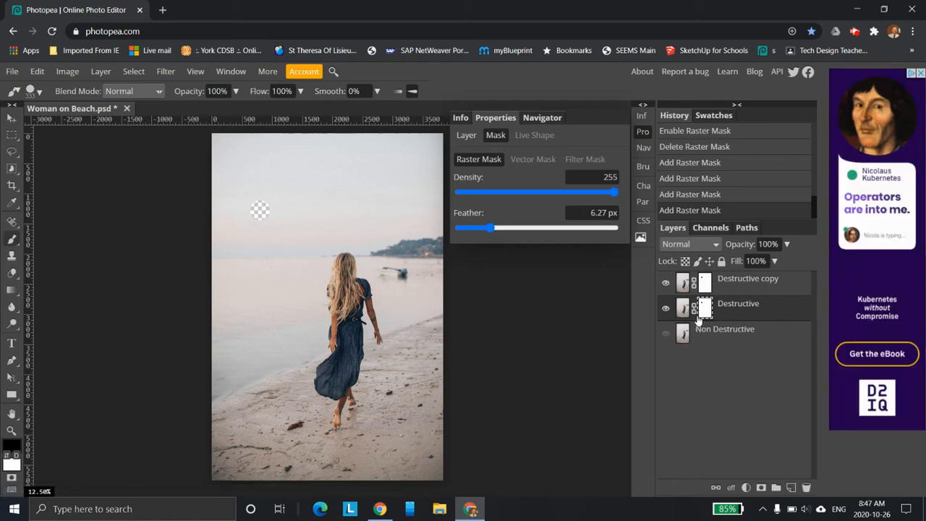
pyautogui.hotkey('alt', 'BackSpace')
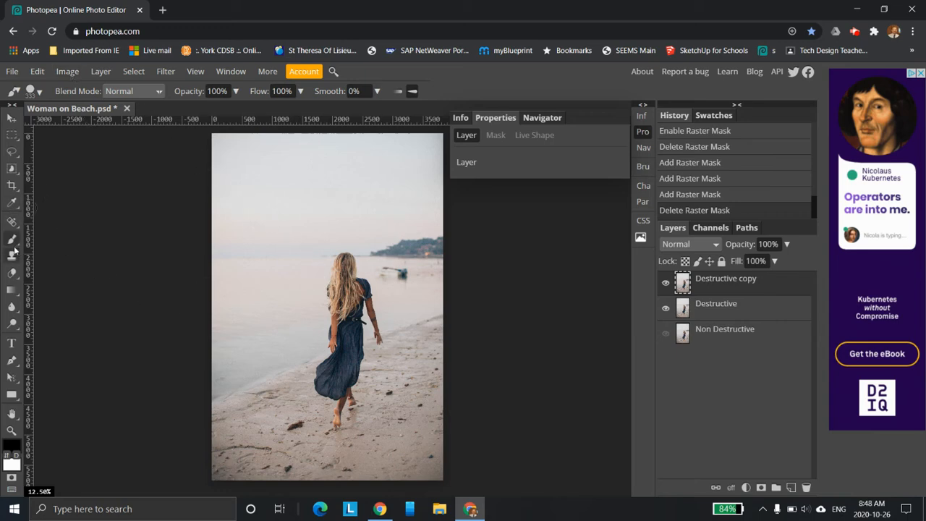
# Select the woman's hair, arms and dress on the Destructive copy layer with the Quick Selection tool.
pyautogui.rightClick(16, 171)
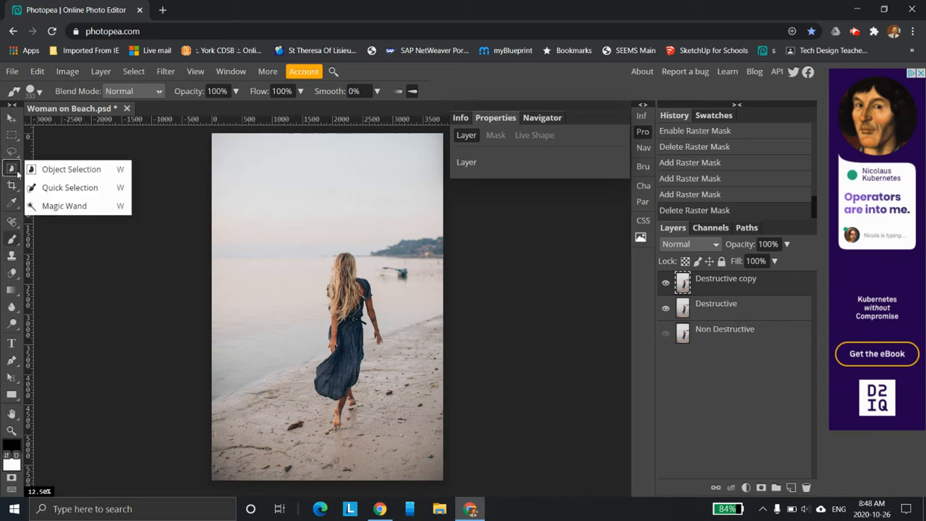
pyautogui.click(55, 189)
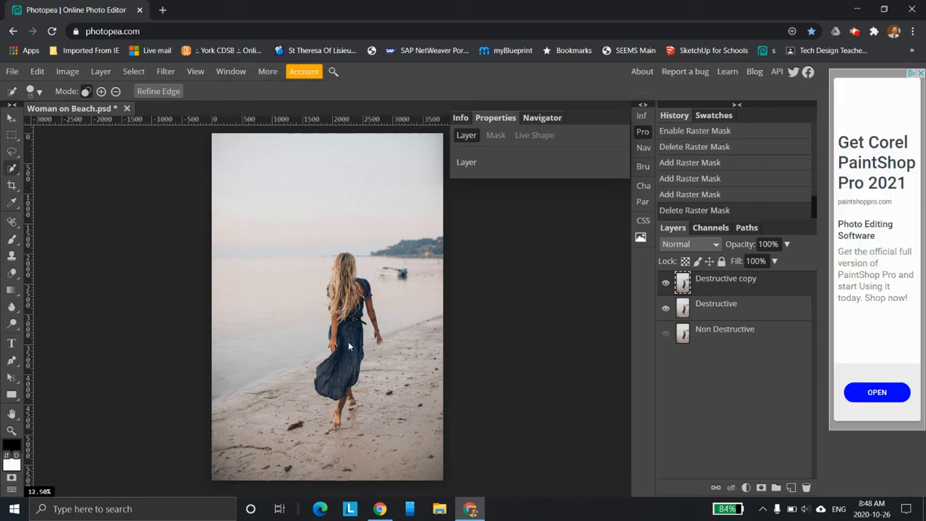
pyautogui.moveTo(354, 333); pyautogui.dragTo(347, 323)
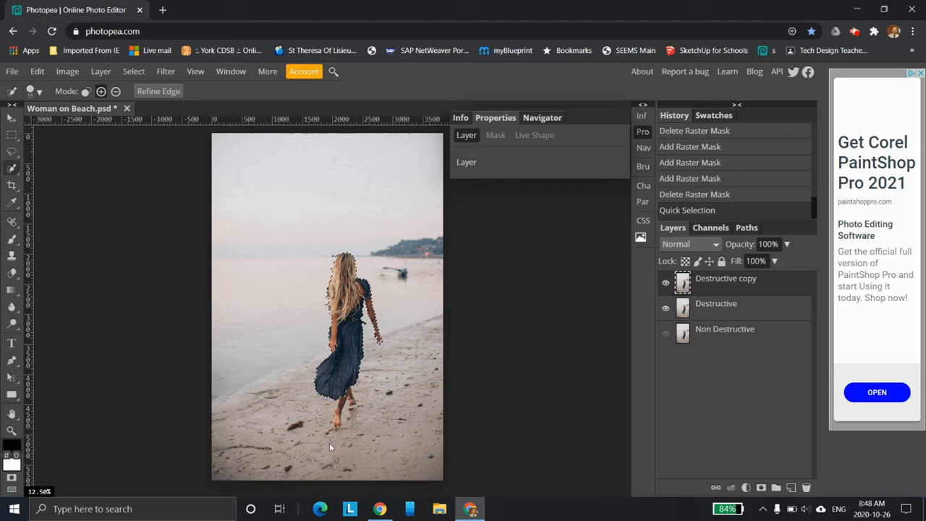
# Add the woman's legs and bare feet to the selection and check its outline around her whole figure.
pyautogui.scroll(2, 318, 459)
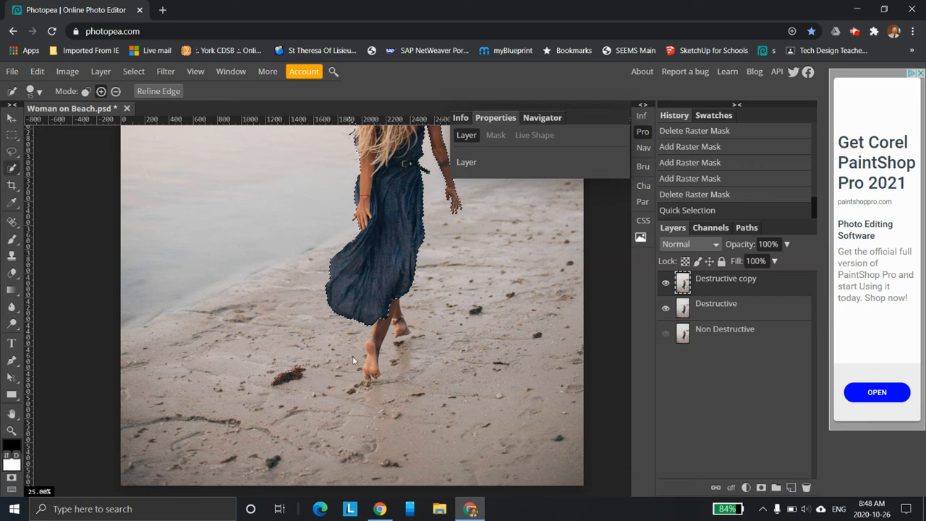
pyautogui.moveTo(376, 360); pyautogui.dragTo(367, 396)
pyautogui.scroll(3, 427, 259)
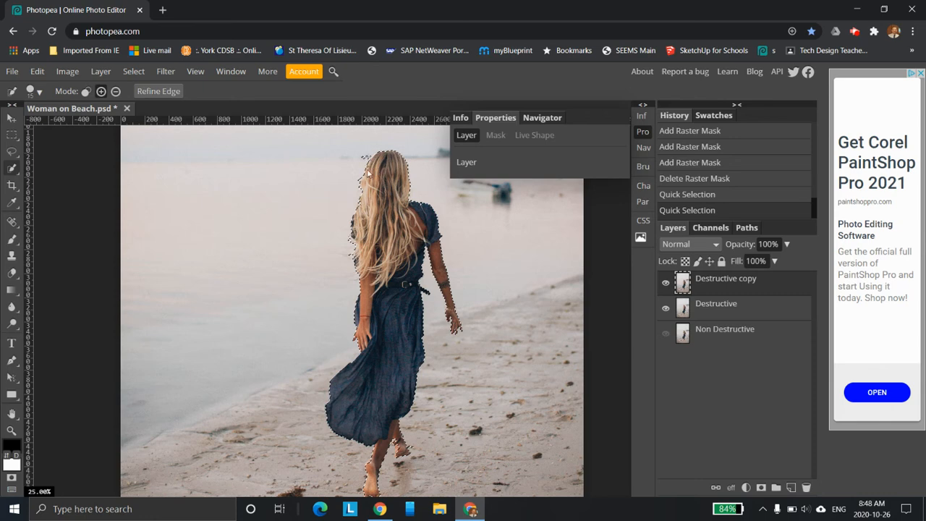
pyautogui.scroll(-3, 370, 204)
pyautogui.scroll(3, 370, 218)
pyautogui.scroll(-2, 366, 233)
pyautogui.press('shift')
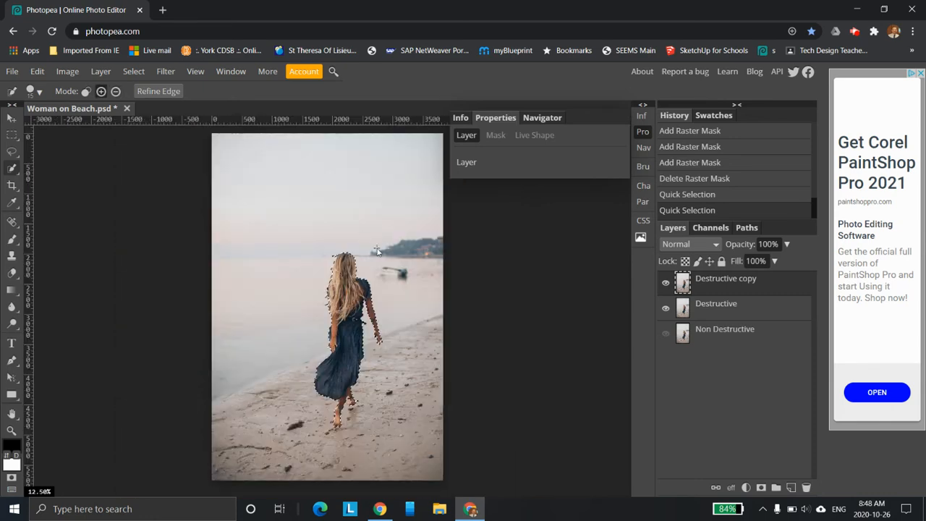
# Add a Reveal Selection raster mask to the Destructive copy layer, display the mask on its own, and return to the photo view.
pyautogui.click(102, 75)
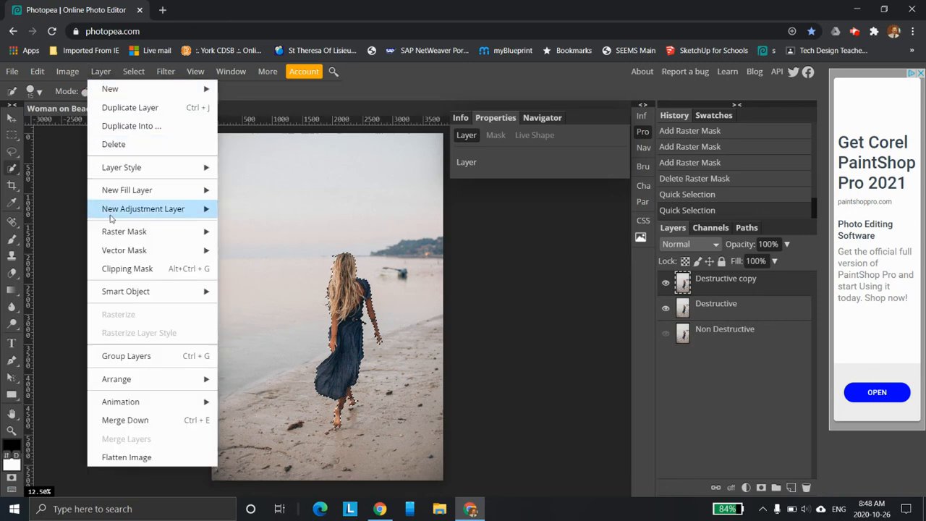
pyautogui.moveTo(131, 230)
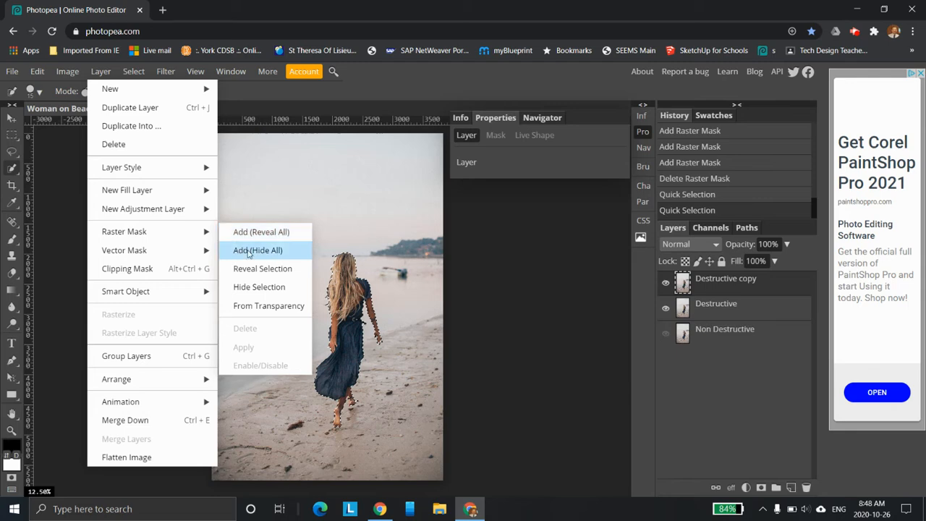
pyautogui.click(284, 275)
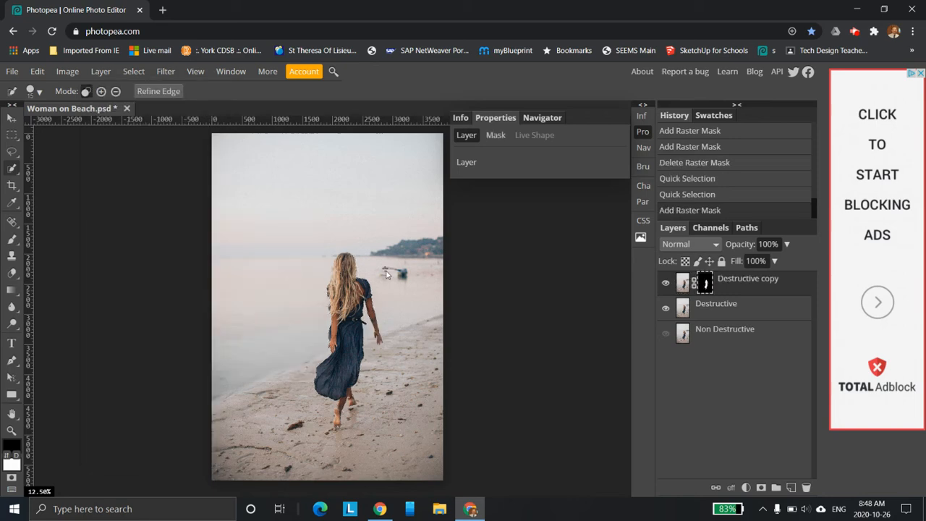
pyautogui.keyDown('alt'); pyautogui.click(708, 285); pyautogui.keyUp('alt')
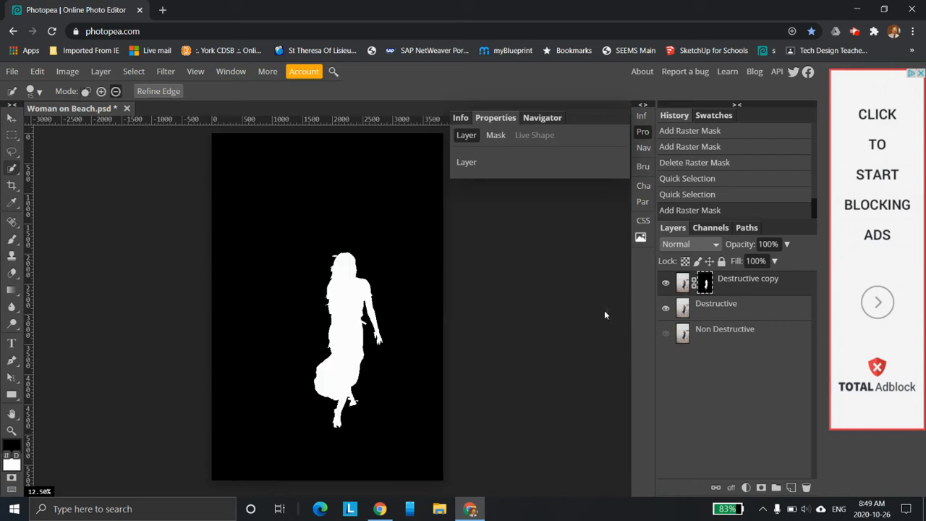
pyautogui.keyDown('alt'); pyautogui.click(708, 285); pyautogui.keyUp('alt')
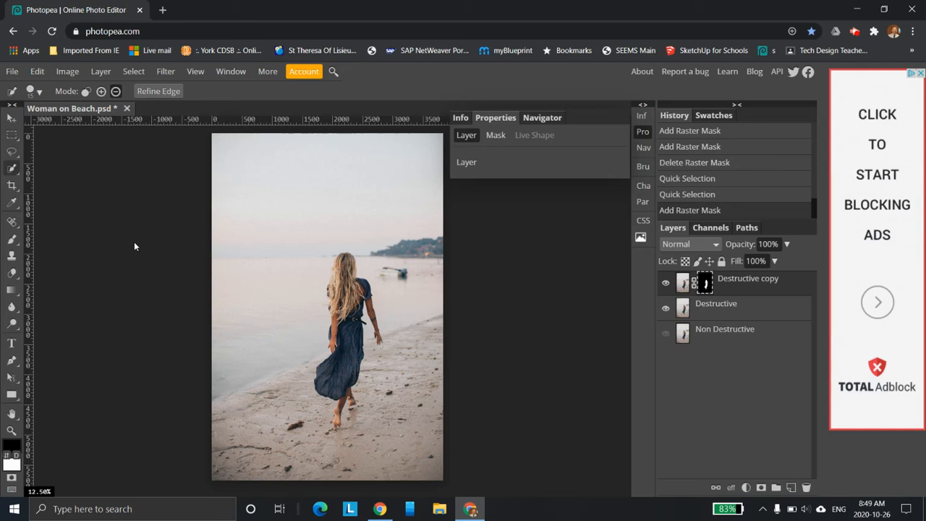
# Undo the Reveal Selection mask and add a Hide Selection raster mask to the Destructive copy layer instead.
pyautogui.hotkey('ctrl', 'z')
pyautogui.click(101, 71)
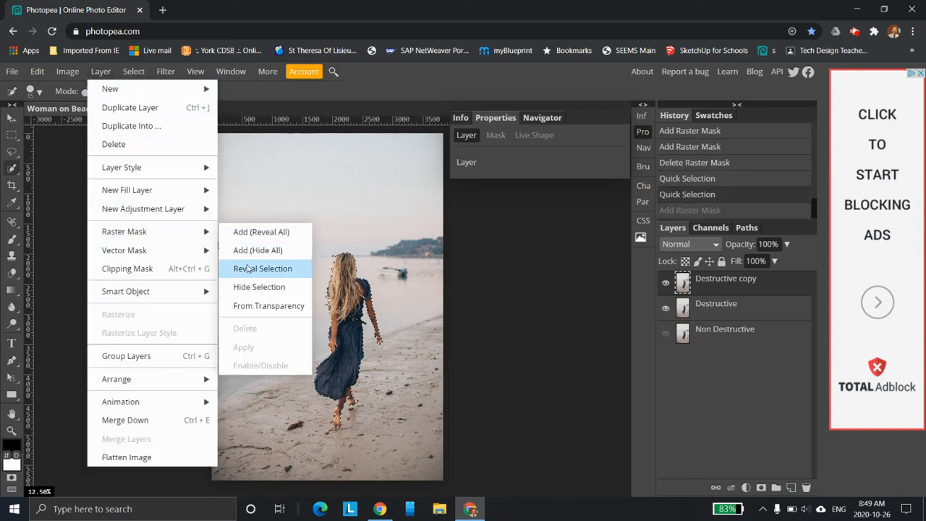
pyautogui.click(285, 289)
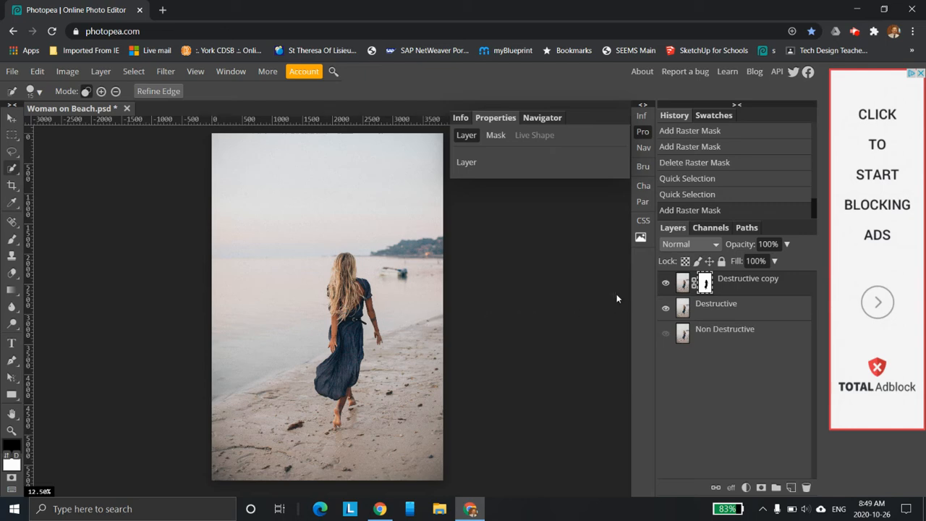
# Inspect the Destructive copy layer's mask on its own, return to the photo view, and hide the Destructive layer.
pyautogui.keyDown('alt'); pyautogui.click(705, 283); pyautogui.keyUp('alt')
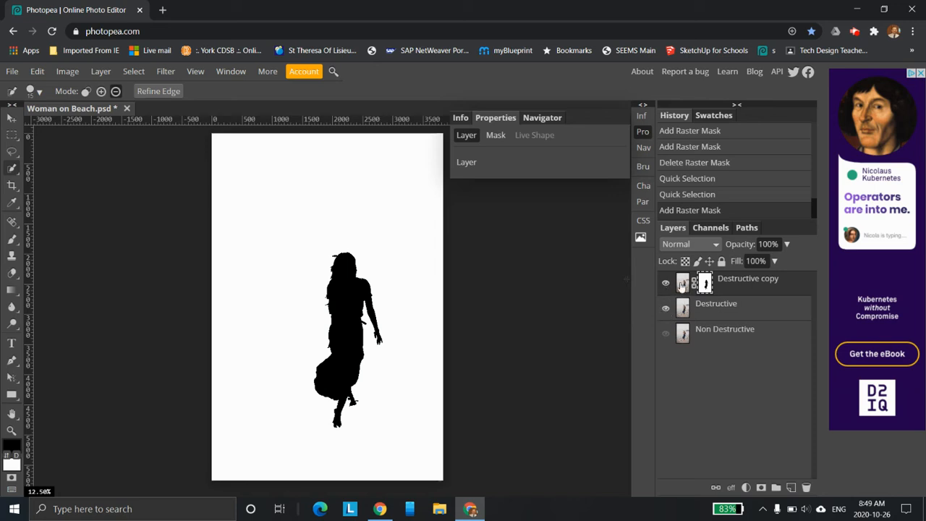
pyautogui.keyDown('alt'); pyautogui.click(701, 286); pyautogui.keyUp('alt')
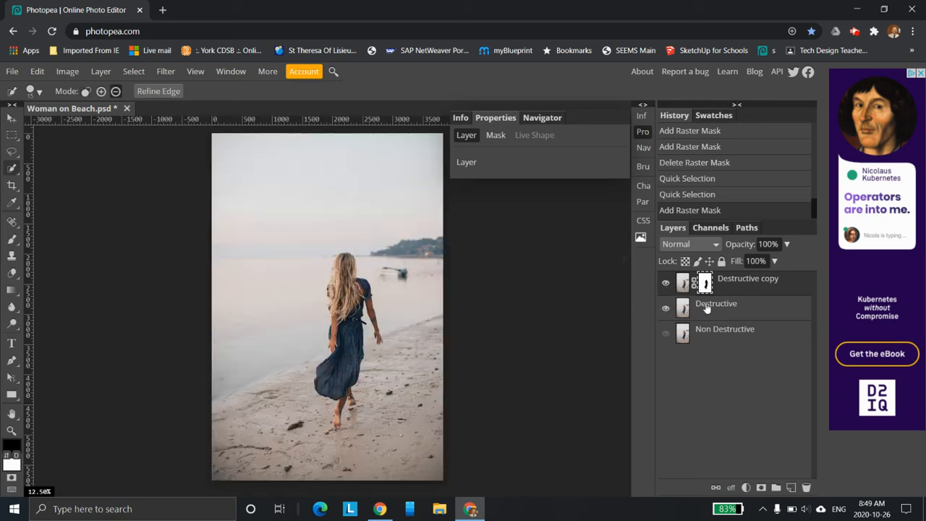
pyautogui.click(666, 311)
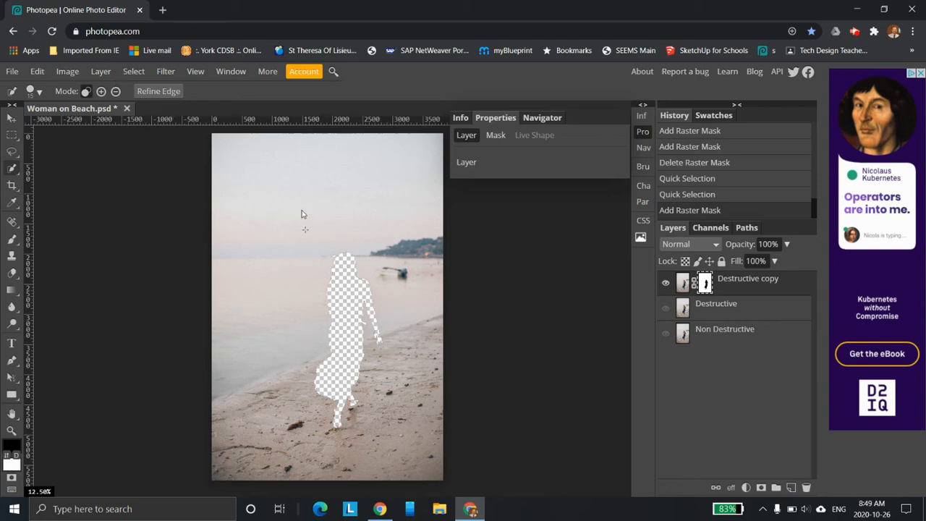
pyautogui.click(100, 71)
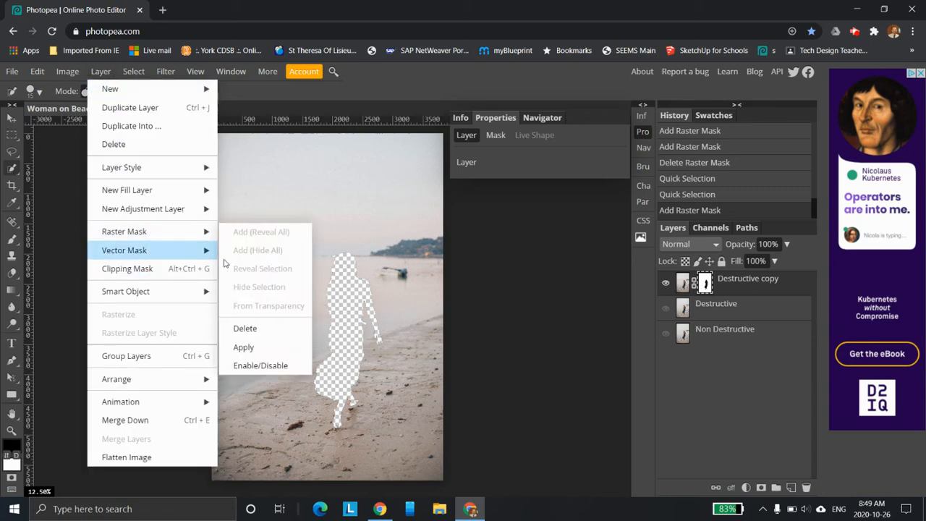
pyautogui.click(711, 281)
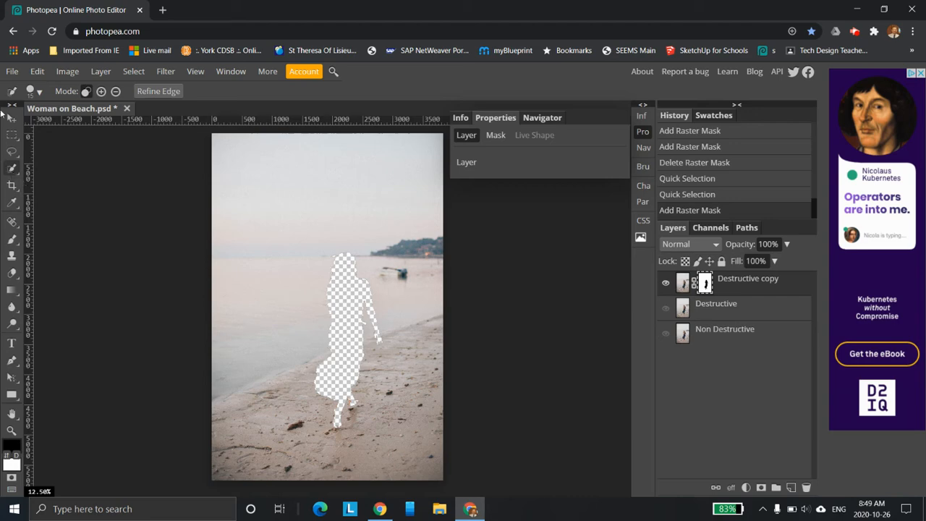
pyautogui.click(101, 71)
pyautogui.moveTo(164, 234)
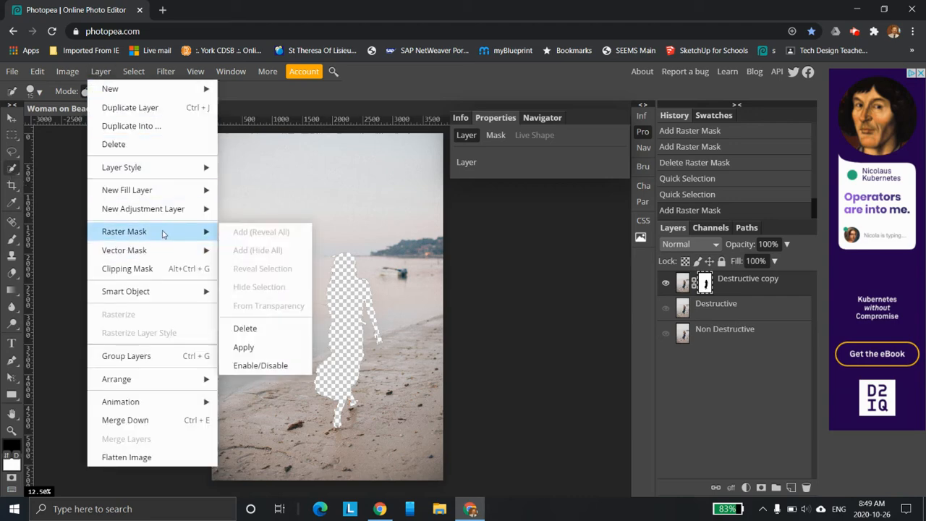
pyautogui.hotkey('ctrl', 'd')
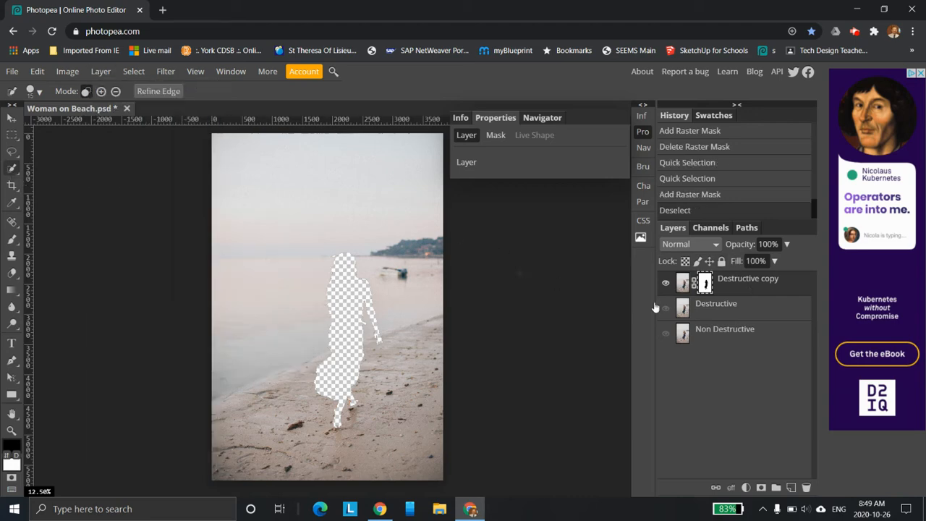
pyautogui.hotkey('ctrl', 'z')
pyautogui.hotkey('ctrl', 'z')
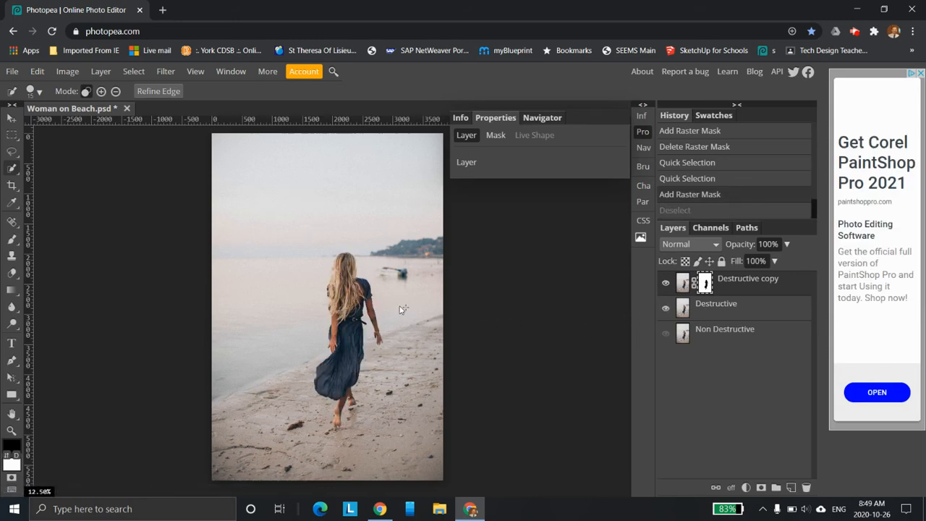
# Toggle the Destructive layer's visibility to compare the masked Destructive copy layer with and without the photo beneath it.
pyautogui.click(666, 309)
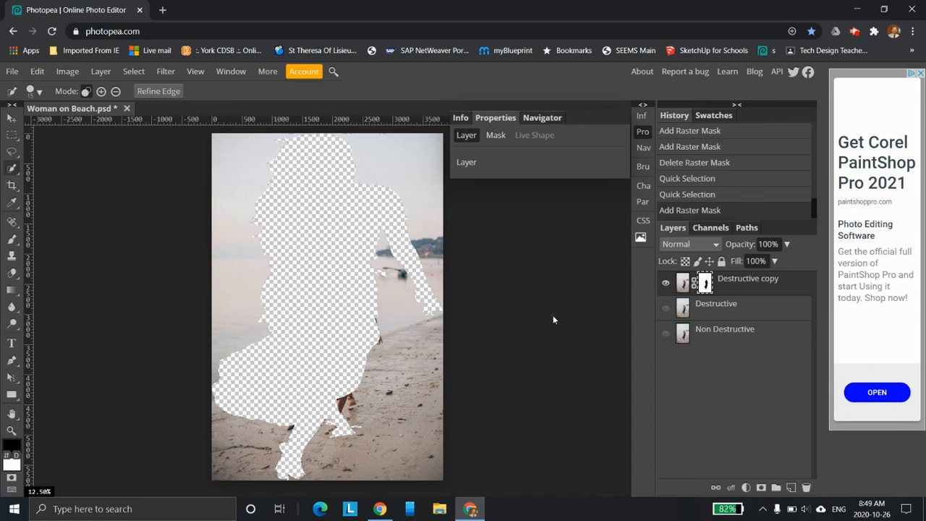
pyautogui.click(665, 308)
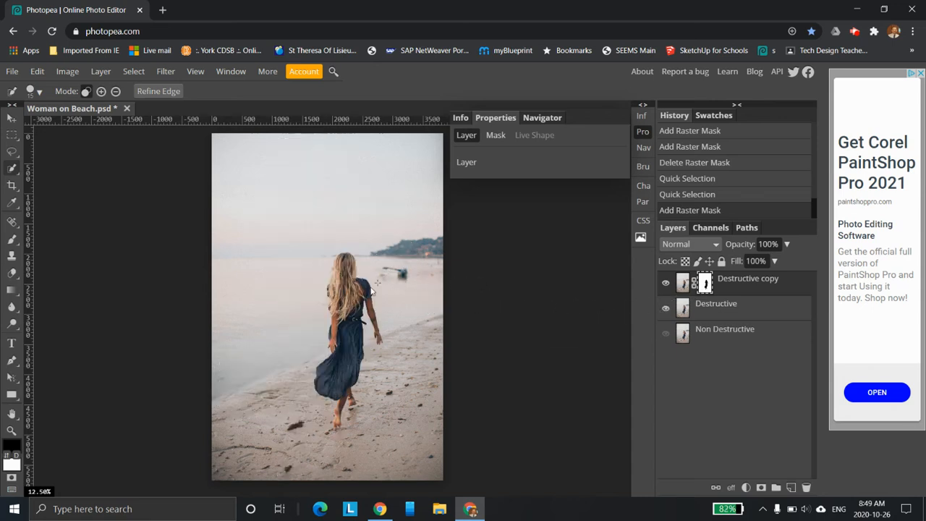
pyautogui.click(685, 284)
pyautogui.click(664, 308)
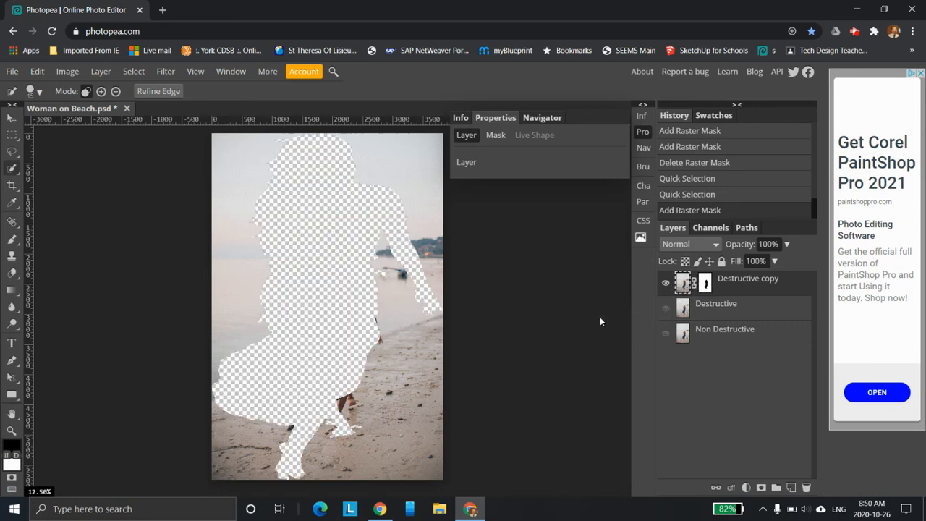
# Undo the raster mask on the Destructive copy layer and add a Hide Selection raster mask to it again.
pyautogui.hotkey('ctrl', 'z')
pyautogui.hotkey('ctrl', 'z')
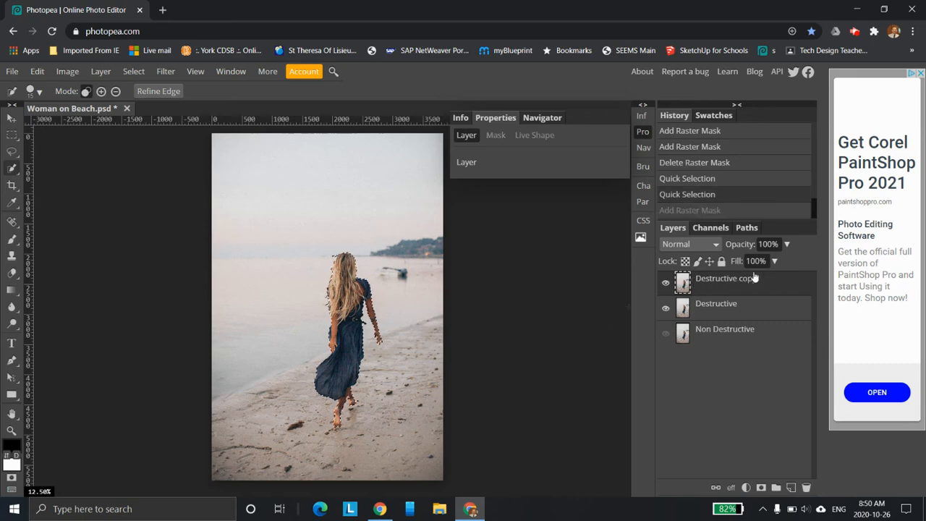
pyautogui.press('alt')
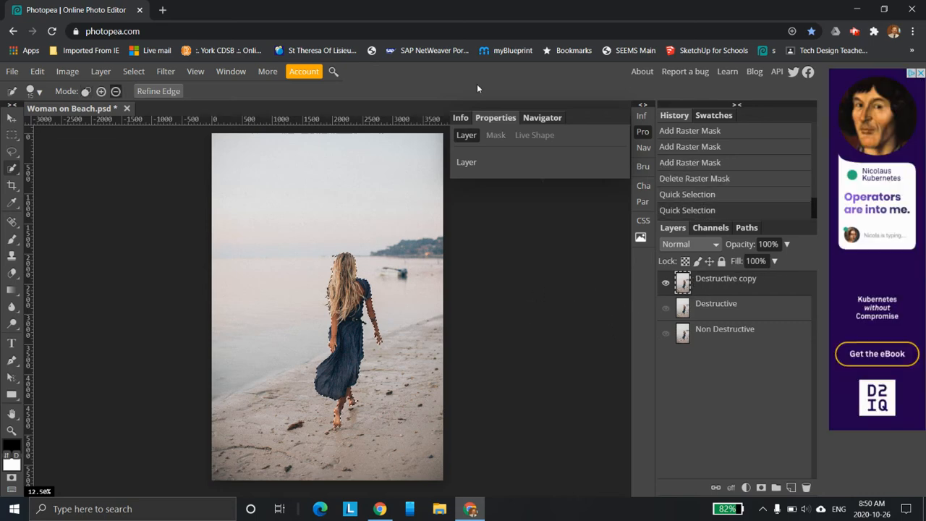
pyautogui.press('shift')
pyautogui.click(92, 73)
pyautogui.moveTo(126, 232)
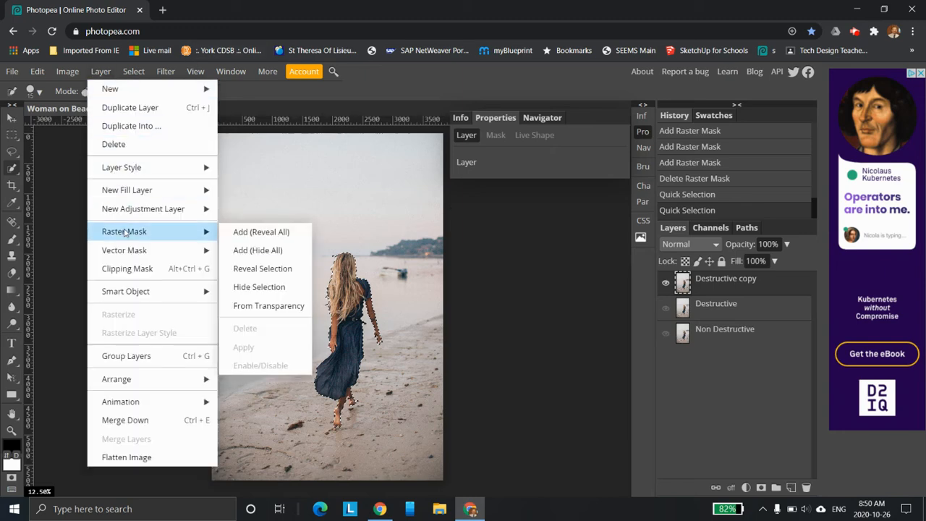
pyautogui.click(262, 288)
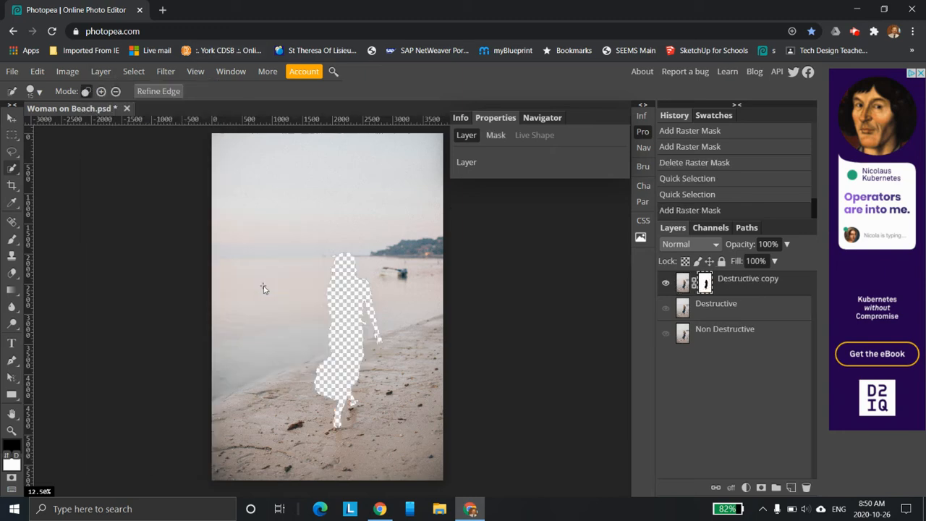
# Add a Color Fill layer and place it directly beneath the Destructive copy layer.
pyautogui.rightClick(755, 285)
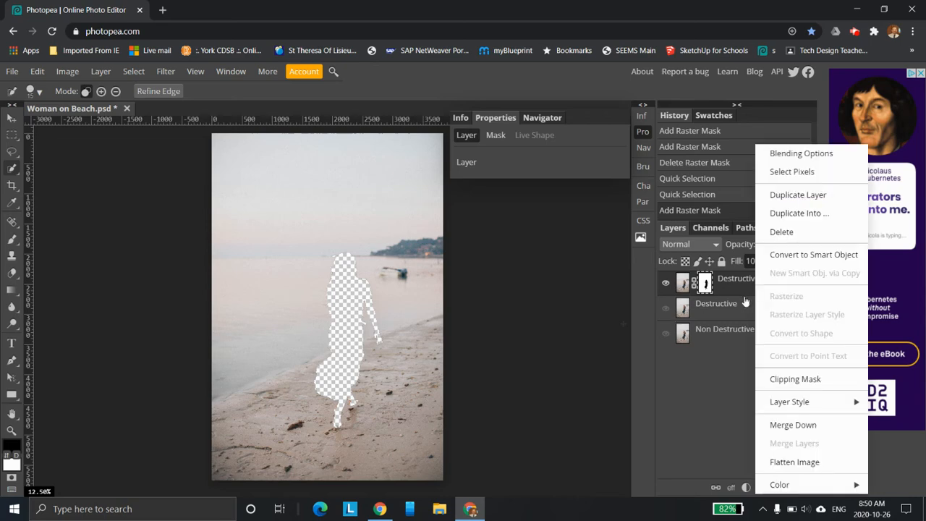
pyautogui.click(741, 404)
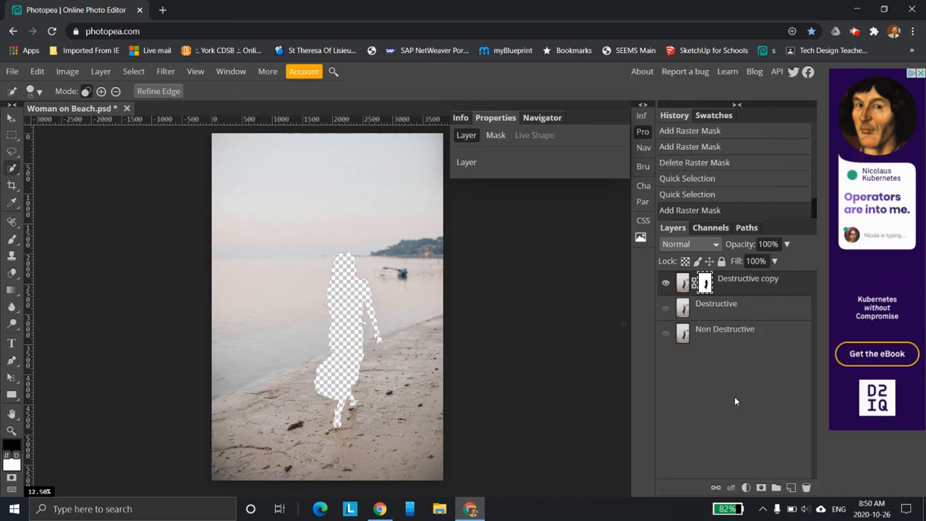
pyautogui.click(746, 489)
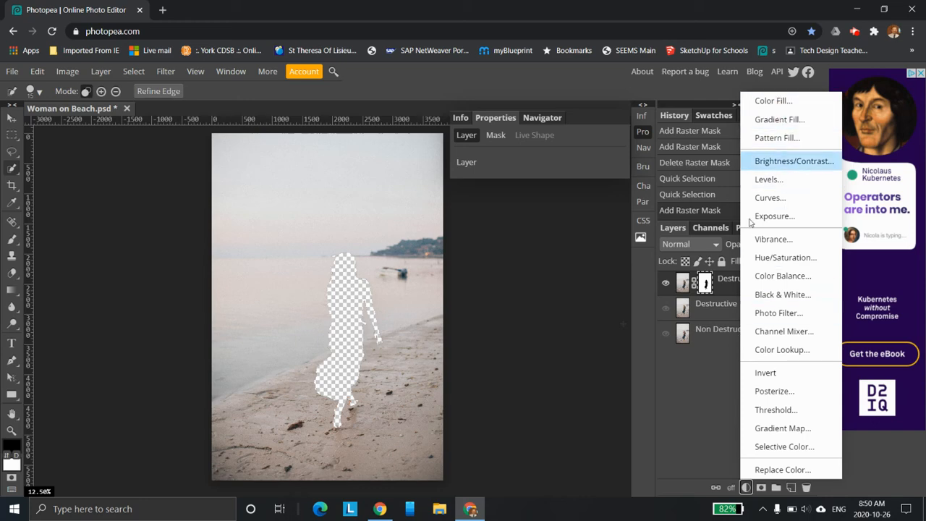
pyautogui.click(747, 489)
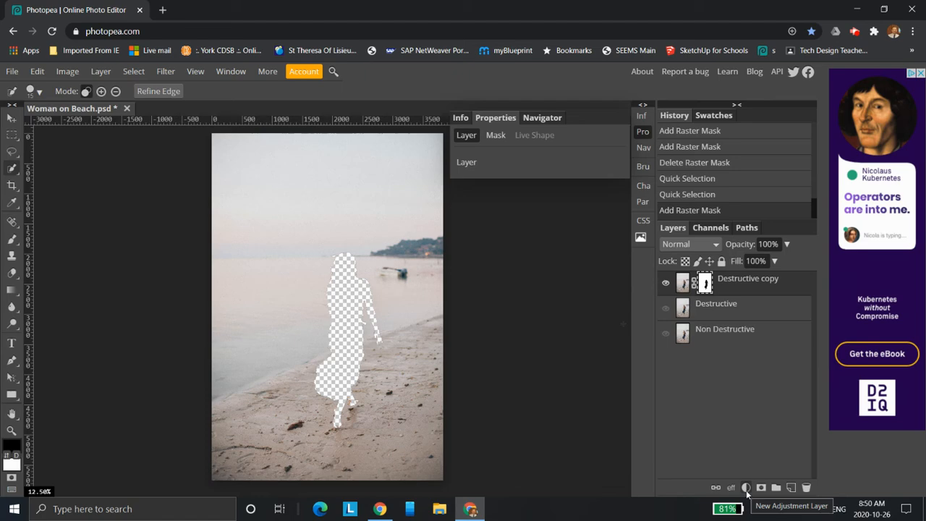
pyautogui.click(747, 488)
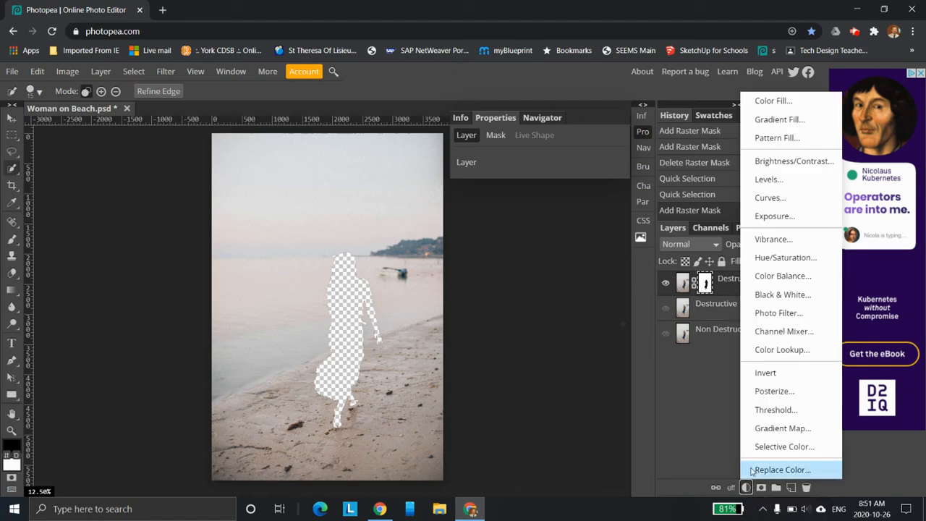
pyautogui.click(772, 101)
pyautogui.moveTo(685, 287); pyautogui.dragTo(763, 318)
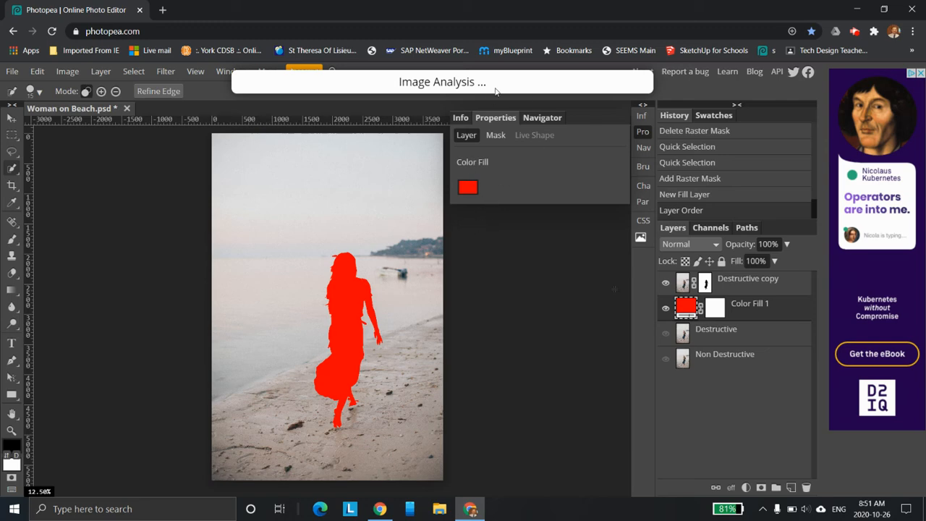
# Set the fill color of the Color Fill 1 layer to black.
pyautogui.click(468, 188)
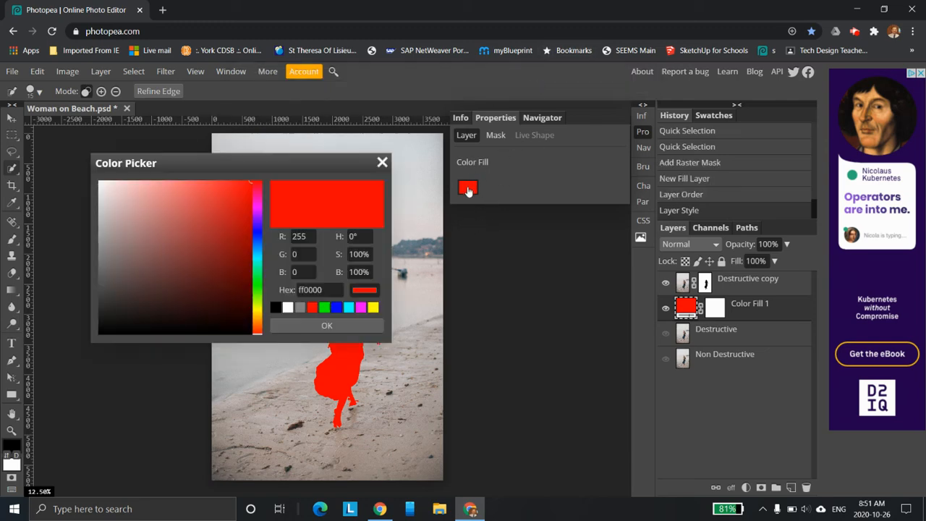
pyautogui.click(275, 307)
pyautogui.click(319, 327)
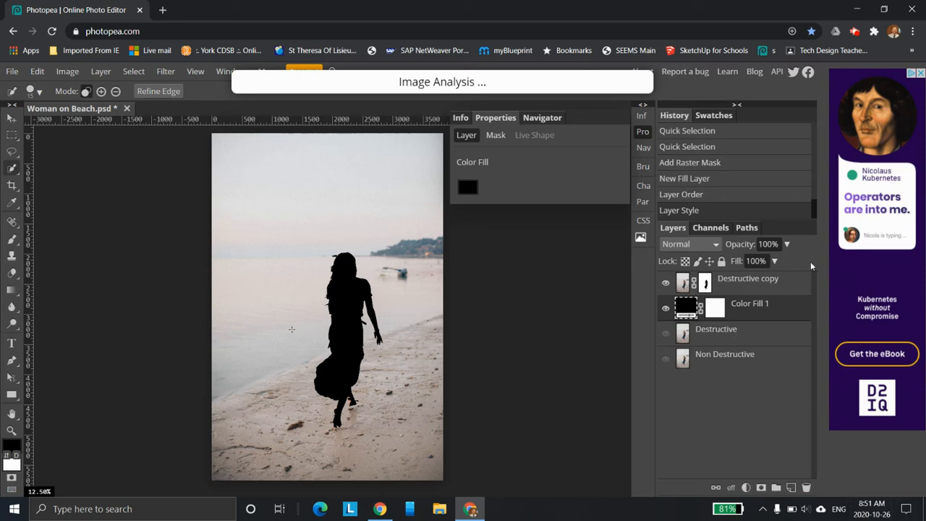
# Try moving the Destructive copy layer with its linked mask using the Move tool, and briefly hide the Color Fill 1 layer.
pyautogui.click(758, 287)
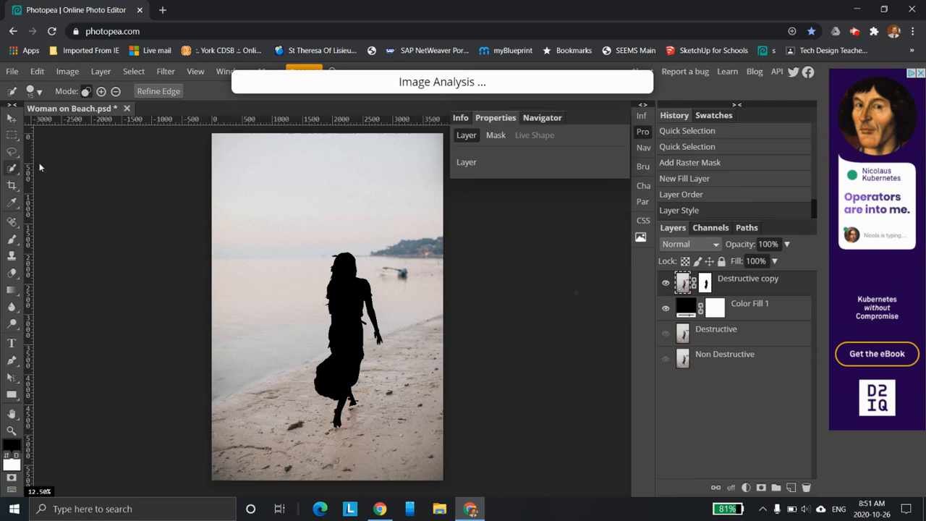
pyautogui.click(11, 117)
pyautogui.moveTo(375, 234)
pyautogui.mouseDown()
pyautogui.moveTo(292, 244)
pyautogui.moveTo(322, 224)
pyautogui.moveTo(304, 232)
pyautogui.moveTo(401, 233)
pyautogui.moveTo(384, 235)
pyautogui.mouseUp()
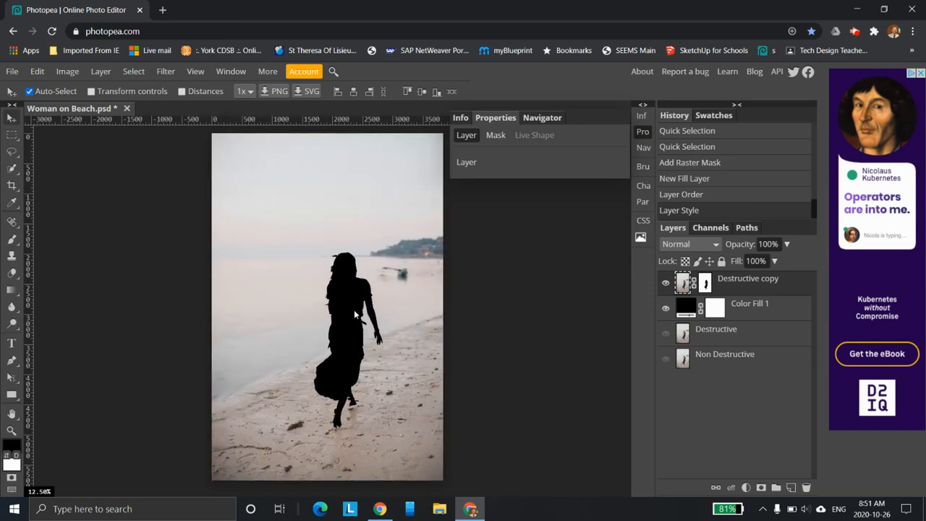
pyautogui.click(665, 309)
pyautogui.click(665, 309)
# Unlink the Destructive copy layer's mask to shift only the mask to the left of the woman, and relink it.
pyautogui.click(694, 283)
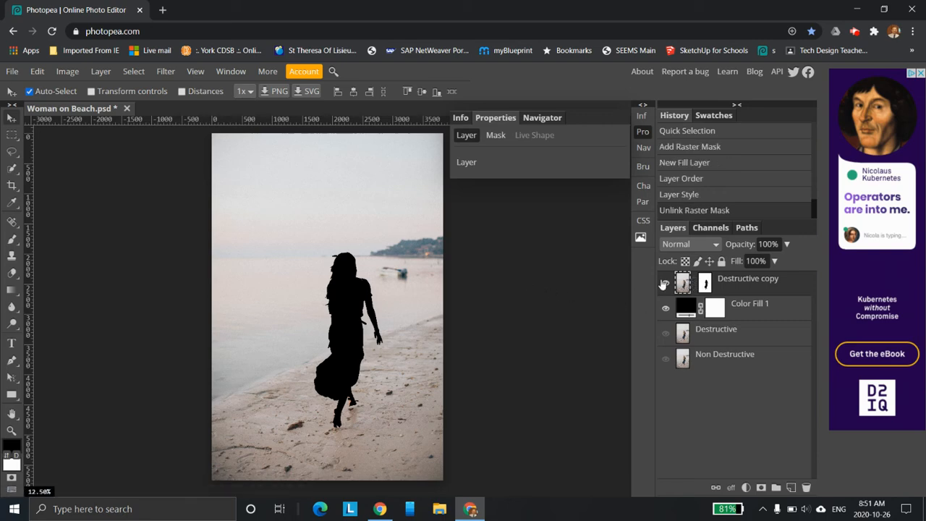
pyautogui.click(704, 282)
pyautogui.moveTo(425, 234); pyautogui.dragTo(379, 237)
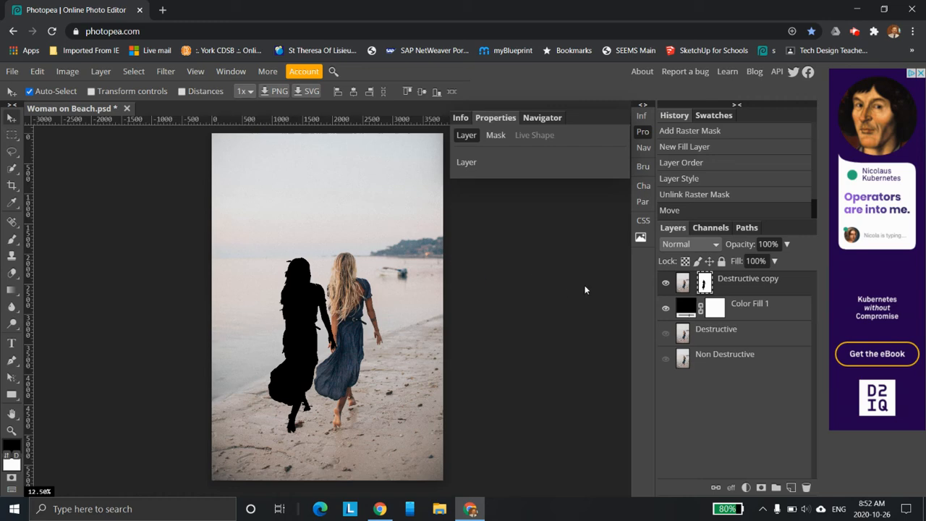
pyautogui.moveTo(384, 241)
pyautogui.mouseDown()
pyautogui.moveTo(389, 170)
pyautogui.moveTo(369, 238)
pyautogui.moveTo(384, 237)
pyautogui.mouseUp()
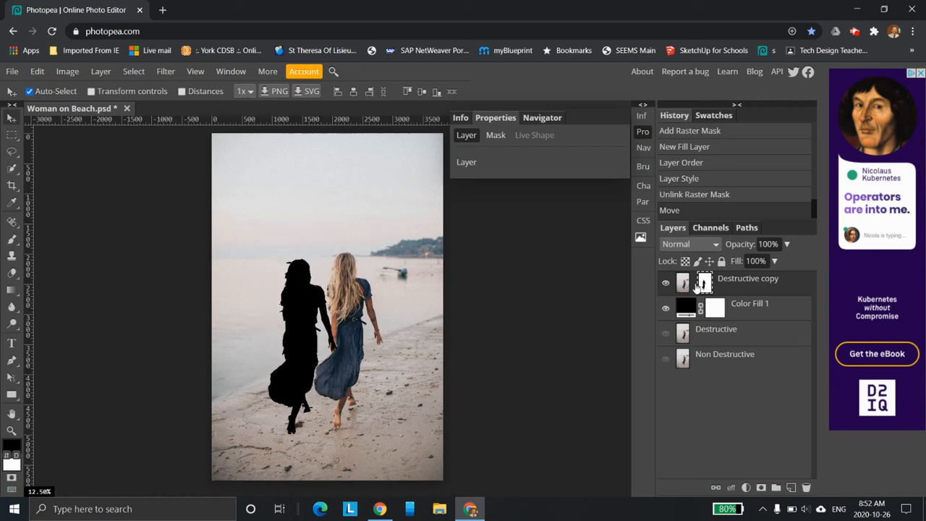
pyautogui.click(693, 283)
pyautogui.moveTo(430, 255)
pyautogui.mouseDown()
pyautogui.moveTo(373, 271)
pyautogui.moveTo(418, 253)
pyautogui.moveTo(440, 257)
pyautogui.moveTo(430, 257)
pyautogui.mouseUp()
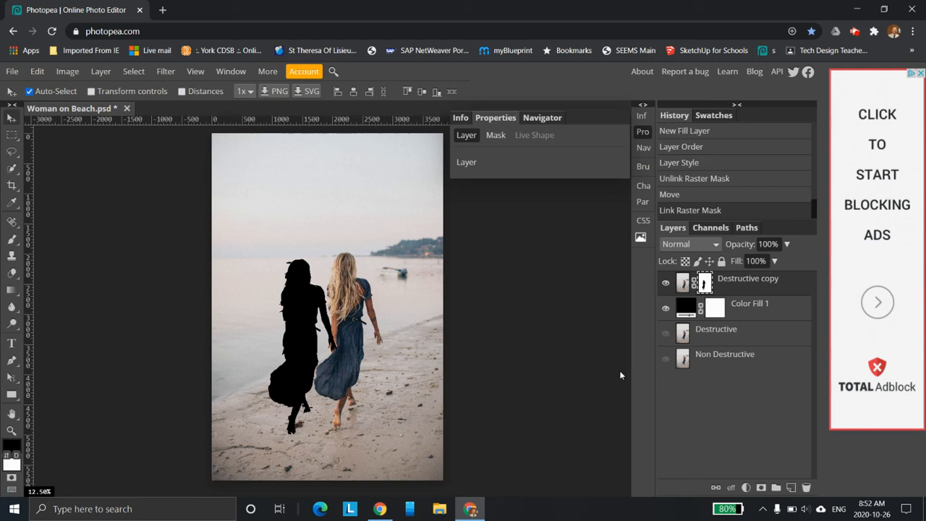
# Disable the Destructive copy layer's raster mask and enable it again.
pyautogui.rightClick(704, 283)
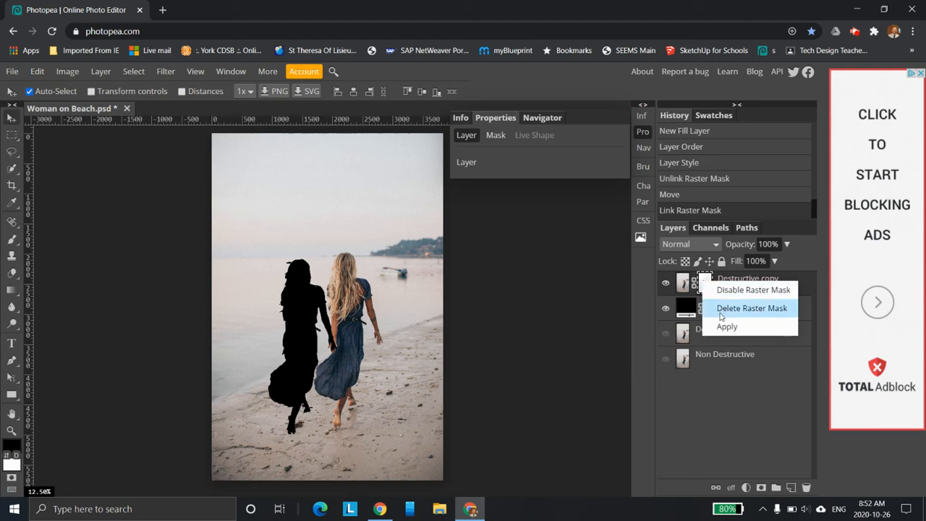
pyautogui.click(753, 290)
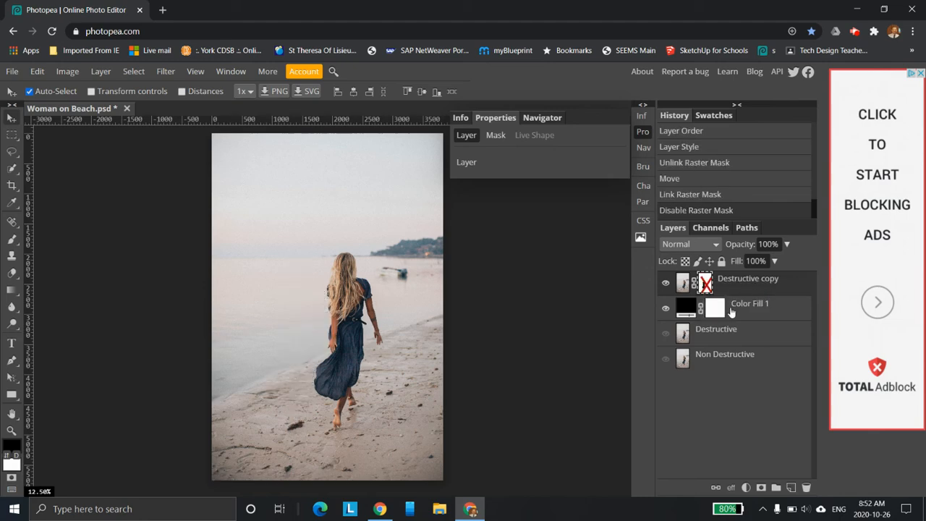
pyautogui.rightClick(704, 285)
pyautogui.click(721, 292)
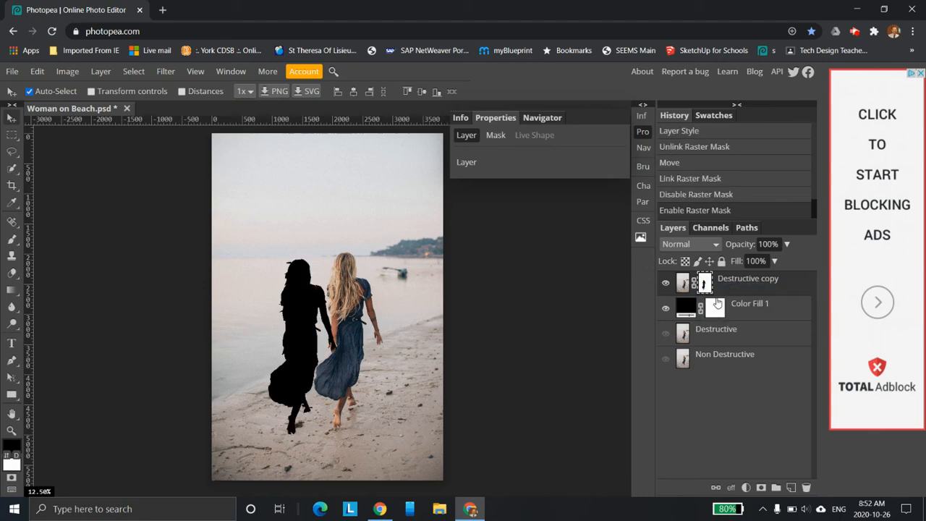
# Show only the Non Destructive layer to view the original photo, and restore the Destructive copy and Color Fill 1 view.
pyautogui.click(776, 369)
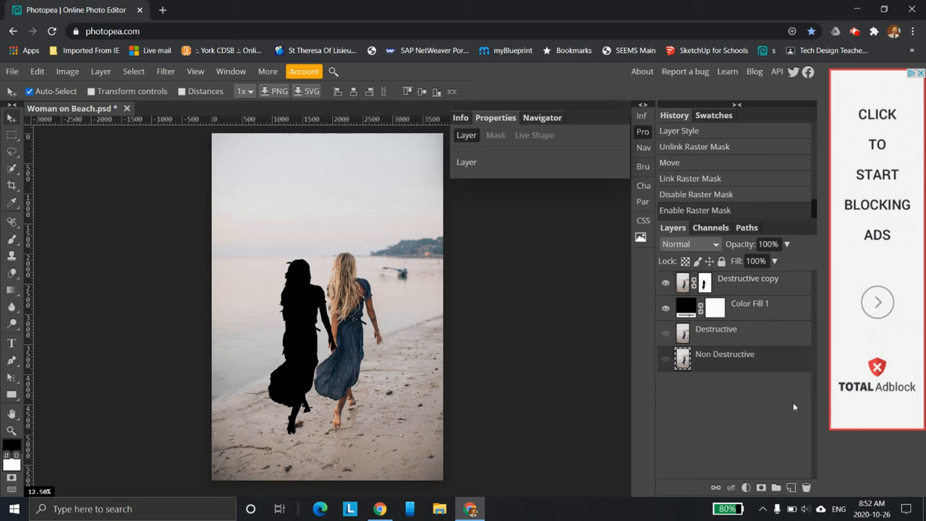
pyautogui.click(666, 359)
pyautogui.click(665, 281)
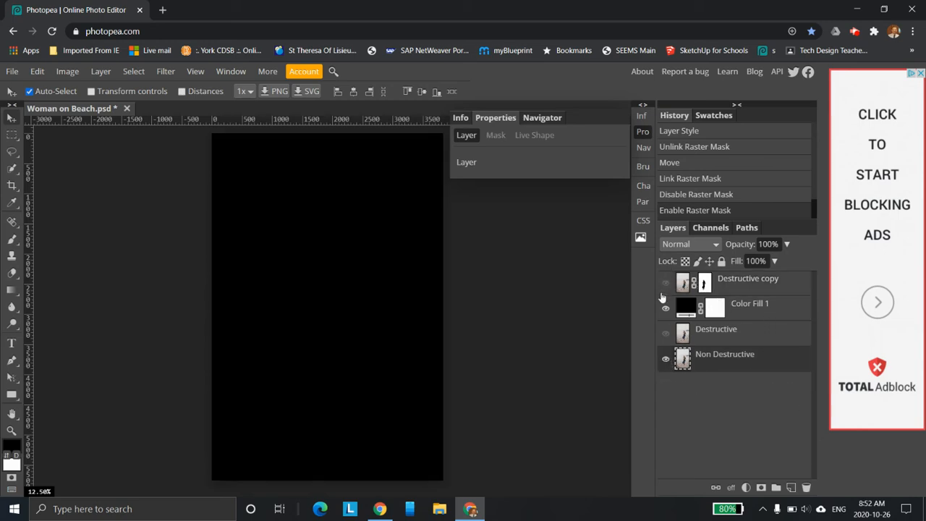
pyautogui.click(666, 308)
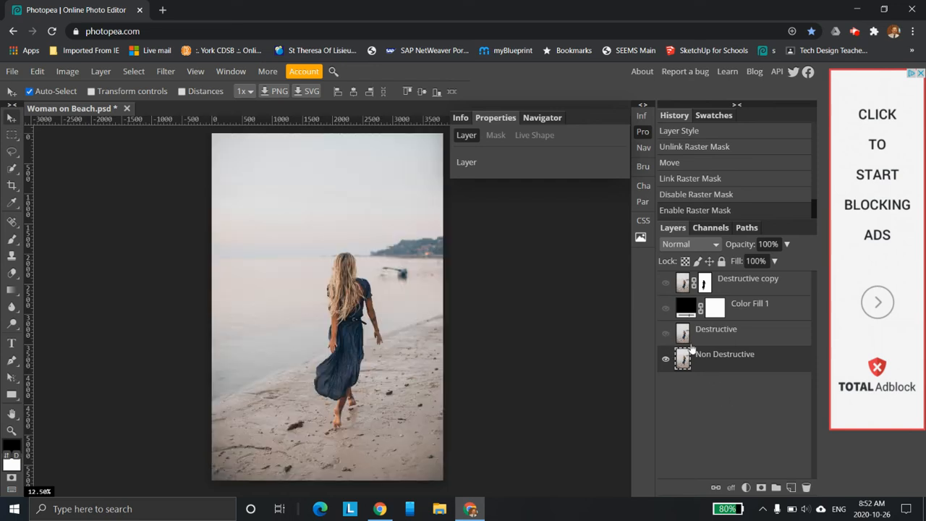
pyautogui.click(666, 282)
pyautogui.click(665, 308)
pyautogui.click(665, 360)
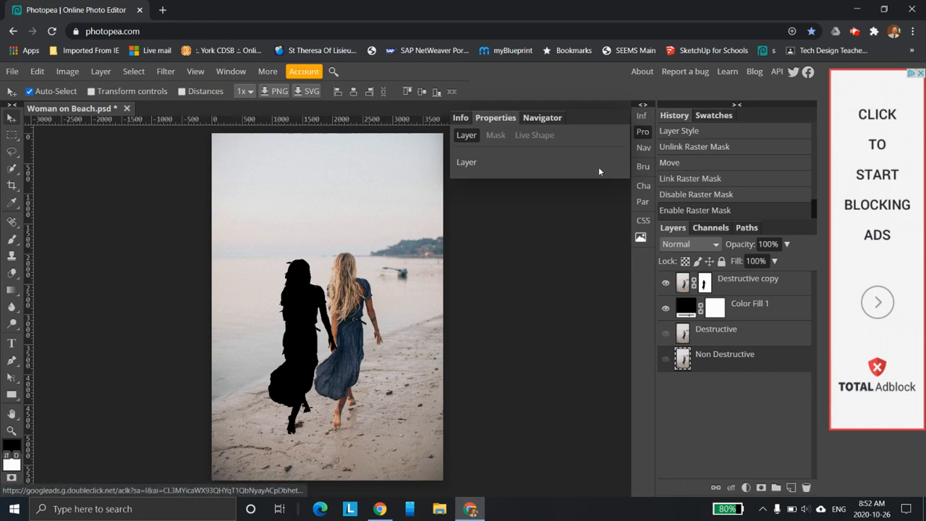
# Leave the photo editor page for the previous browser page without saving the document's changes.
pyautogui.click(13, 31)
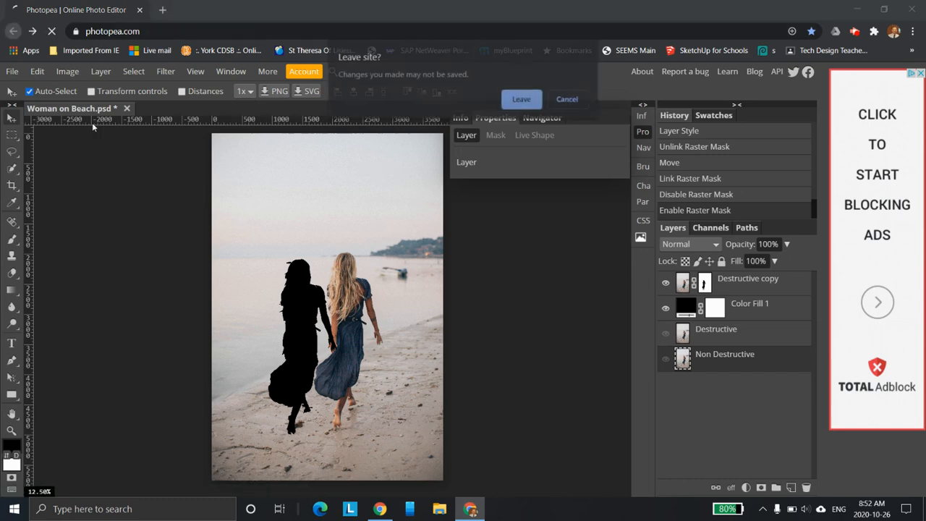
pyautogui.click(520, 97)
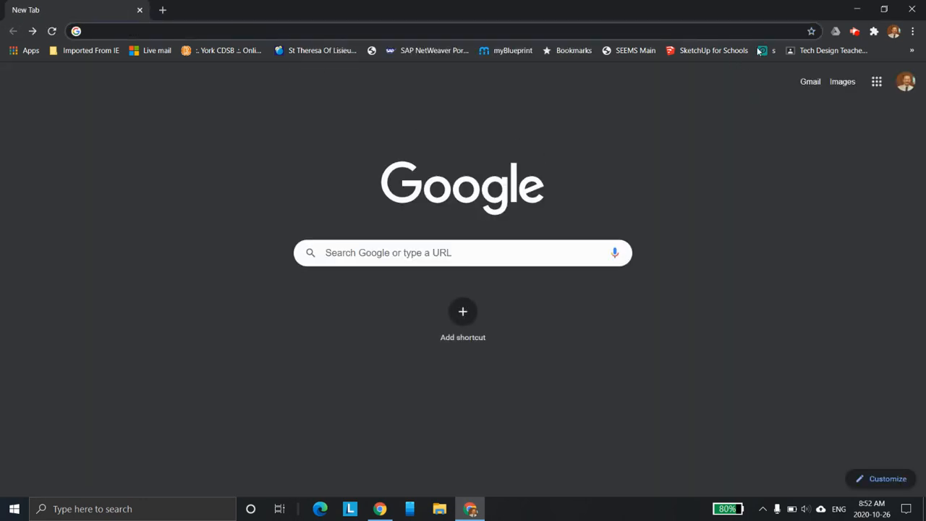
# Reopen Photopea and load the Mountains image from the desktop as a new document.
pyautogui.click(761, 50)
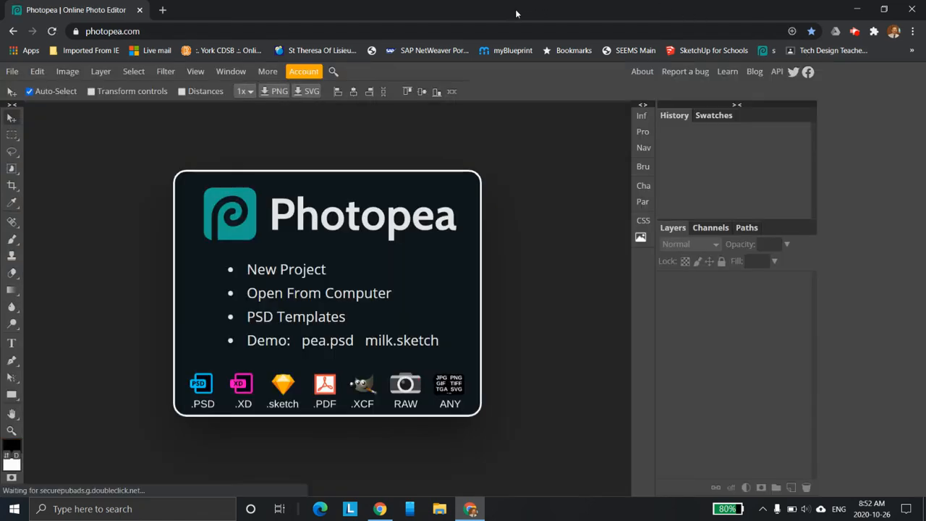
pyautogui.doubleClick(516, 13)
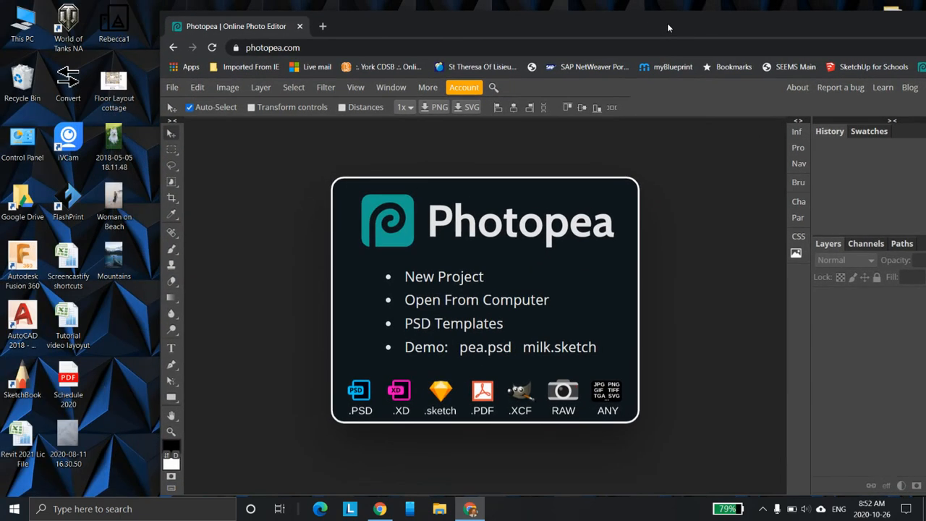
pyautogui.moveTo(119, 257); pyautogui.dragTo(437, 296)
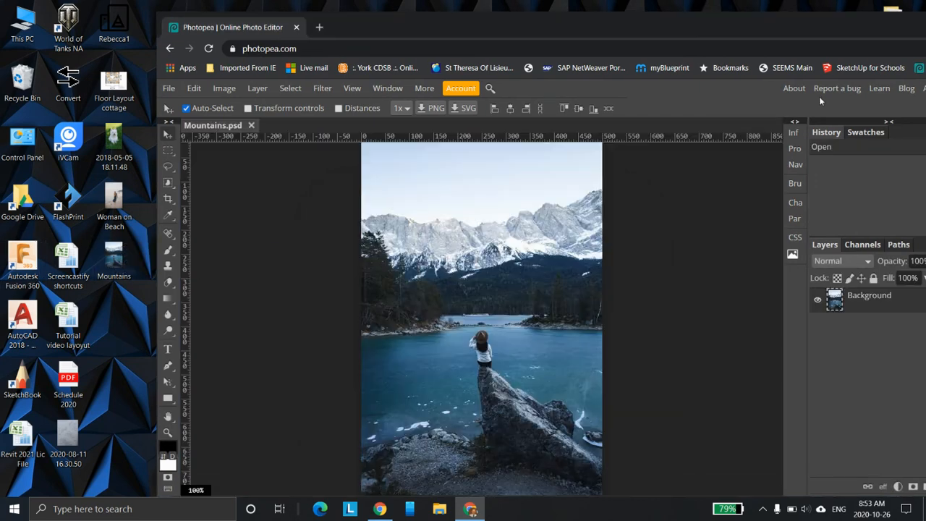
pyautogui.doubleClick(860, 28)
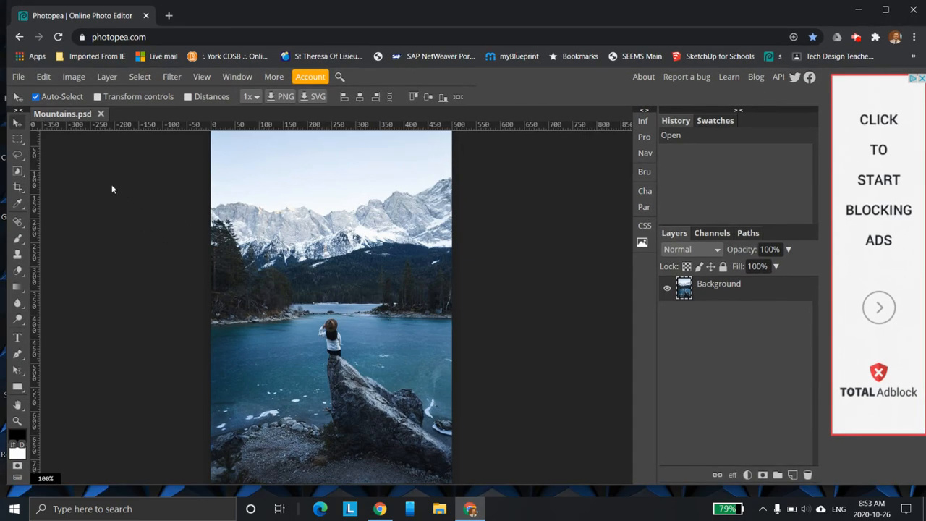
pyautogui.click(18, 140)
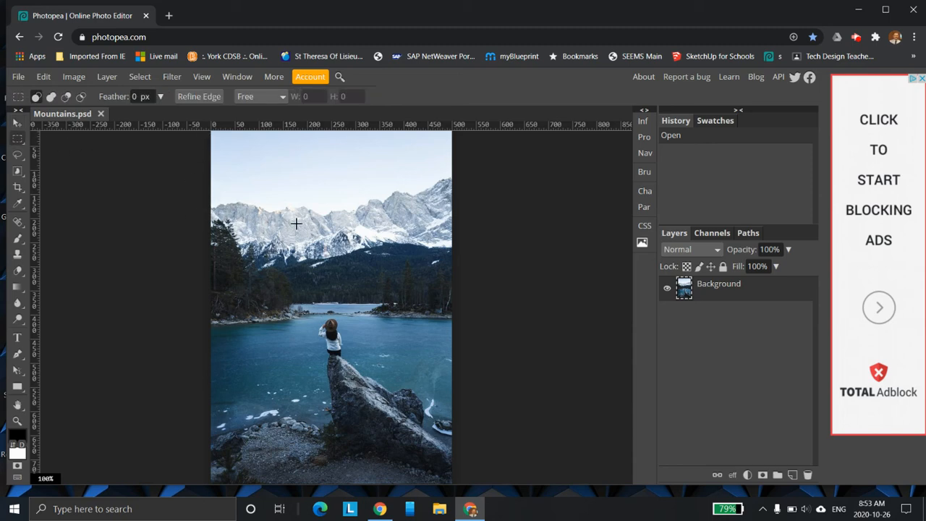
pyautogui.keyDown('alt'); pyautogui.scroll(-1, 302, 229); pyautogui.keyUp('alt')
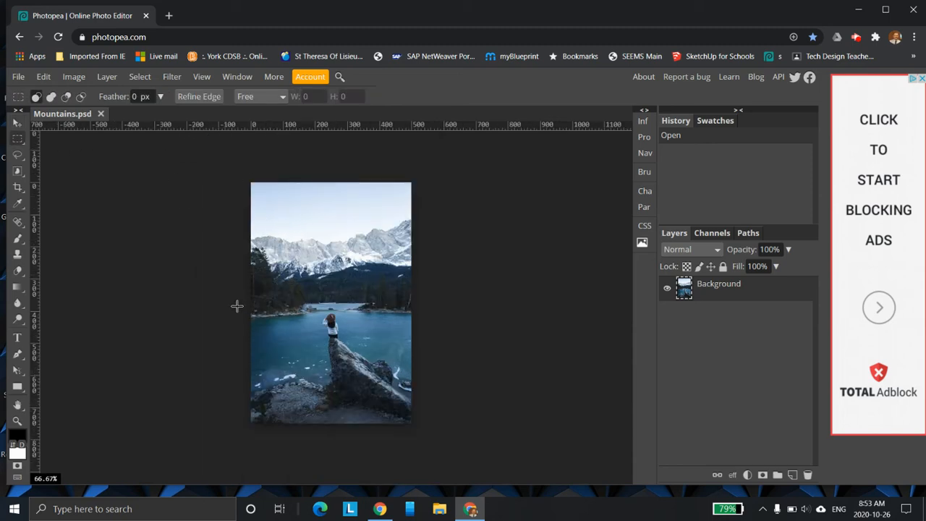
pyautogui.moveTo(233, 310); pyautogui.dragTo(440, 423)
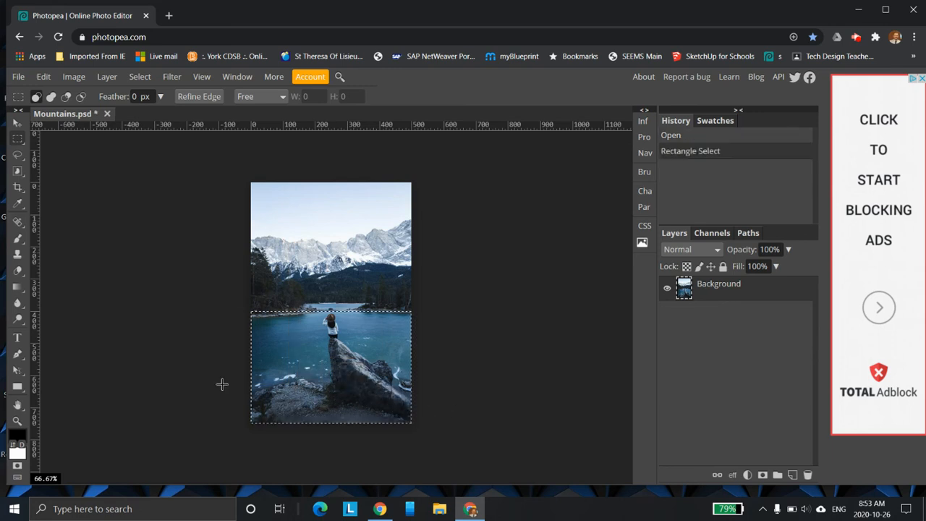
pyautogui.click(16, 436)
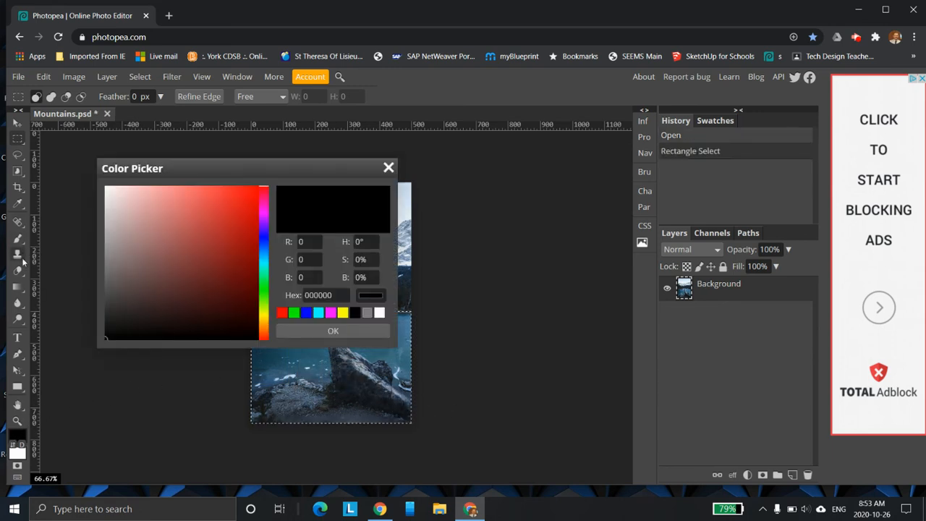
pyautogui.click(388, 168)
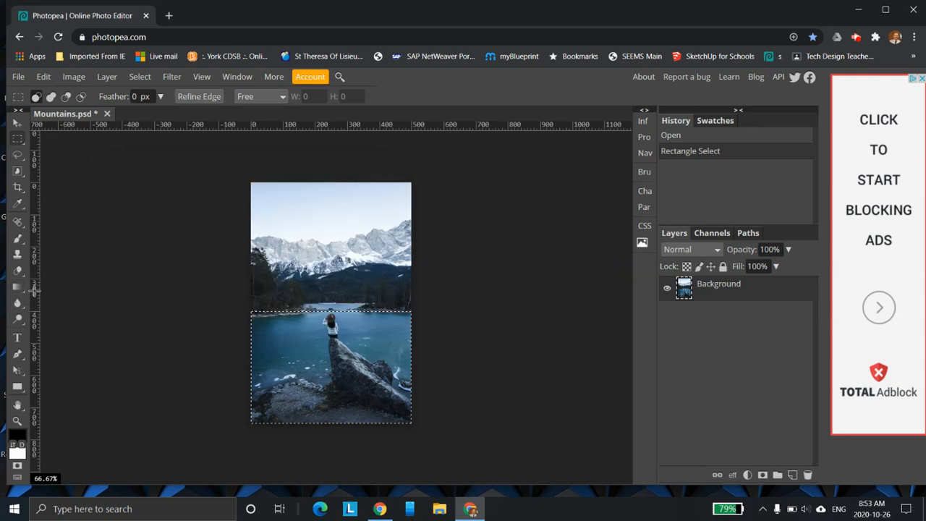
pyautogui.click(452, 220)
pyautogui.click(353, 249)
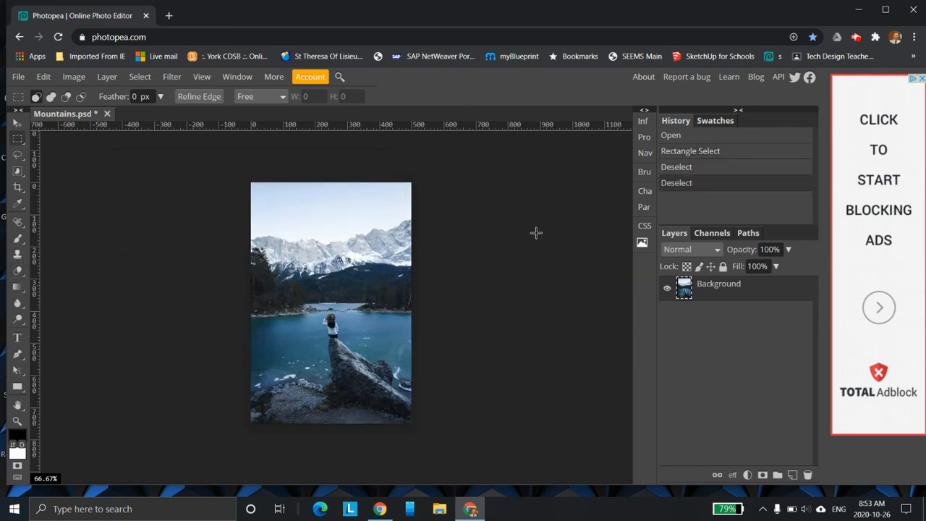
pyautogui.click(535, 236)
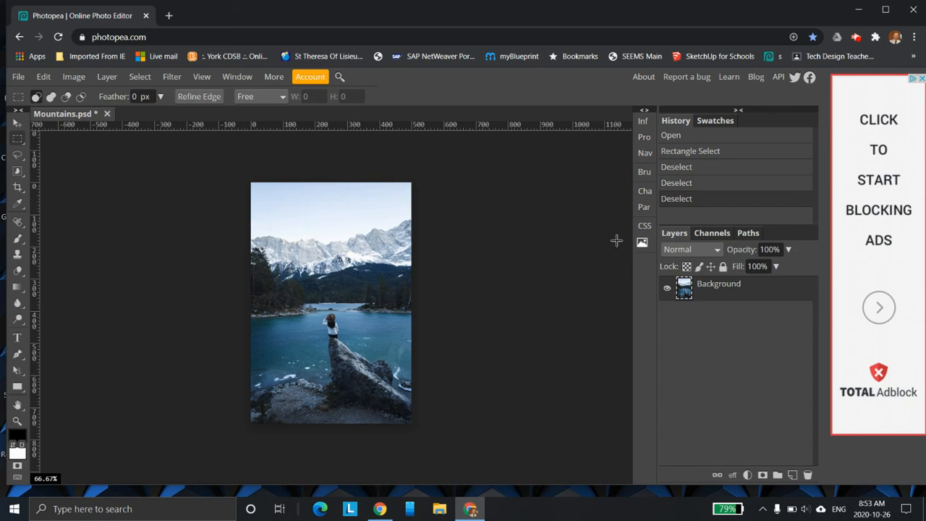
# Add a Hue/Saturation adjustment layer above the Background, with hue 2 and saturation 1.
pyautogui.click(747, 474)
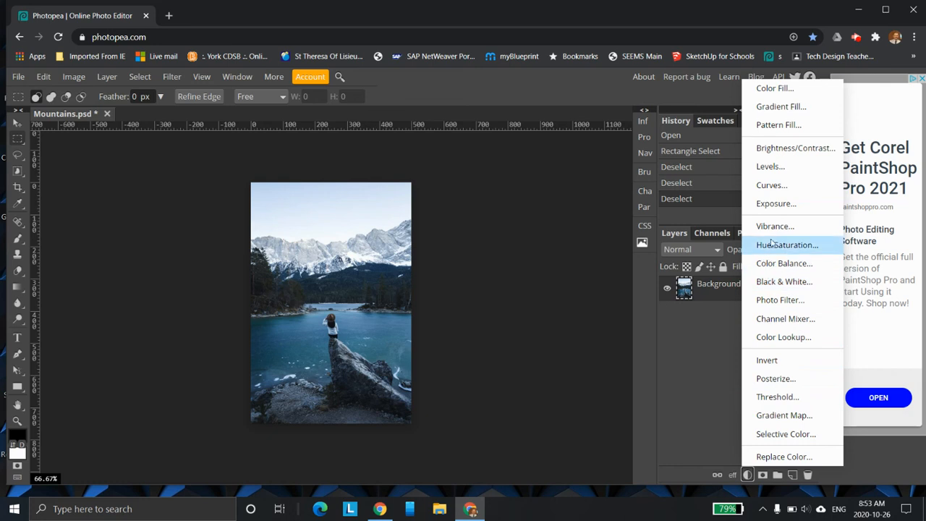
pyautogui.click(777, 244)
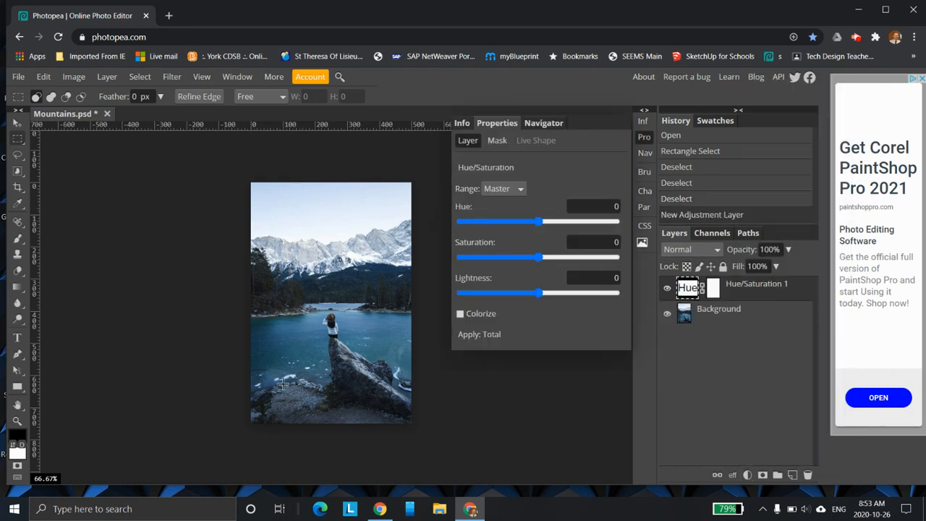
pyautogui.moveTo(539, 225)
pyautogui.mouseDown()
pyautogui.moveTo(471, 224)
pyautogui.moveTo(599, 223)
pyautogui.moveTo(540, 223)
pyautogui.mouseUp()
pyautogui.moveTo(539, 257)
pyautogui.mouseDown()
pyautogui.moveTo(588, 257)
pyautogui.moveTo(495, 256)
pyautogui.moveTo(540, 258)
pyautogui.mouseUp()
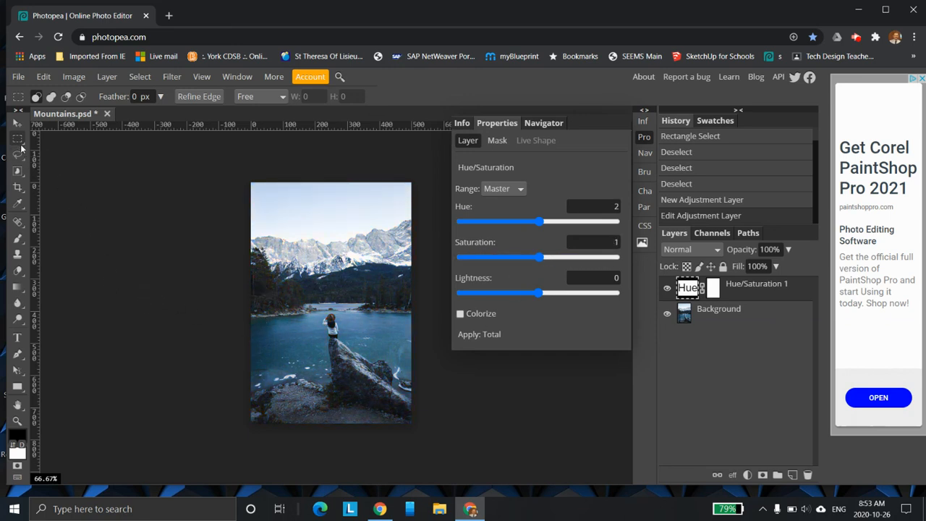
# Select the photo from the lake's shoreline down, fill that area black on the Hue/Saturation mask with the Paint Bucket, and set hue to -2.
pyautogui.moveTo(234, 311); pyautogui.dragTo(407, 436)
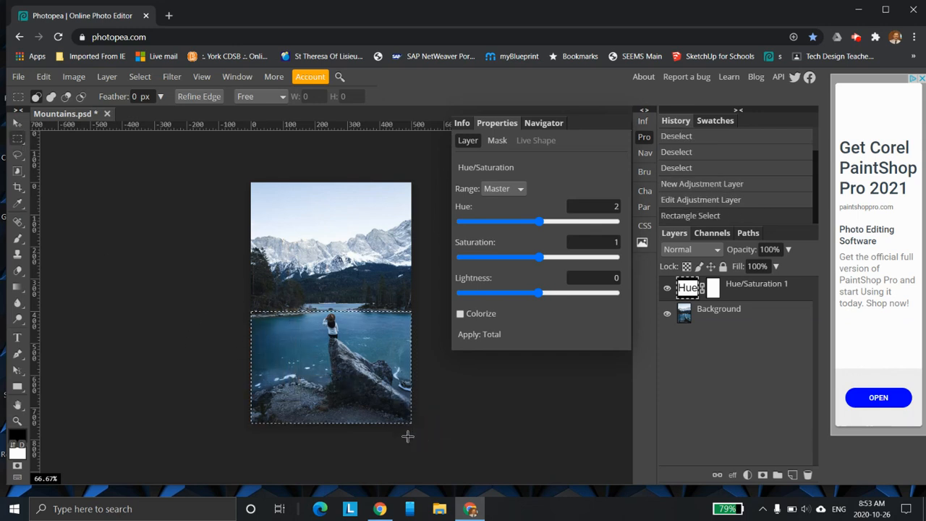
pyautogui.click(19, 435)
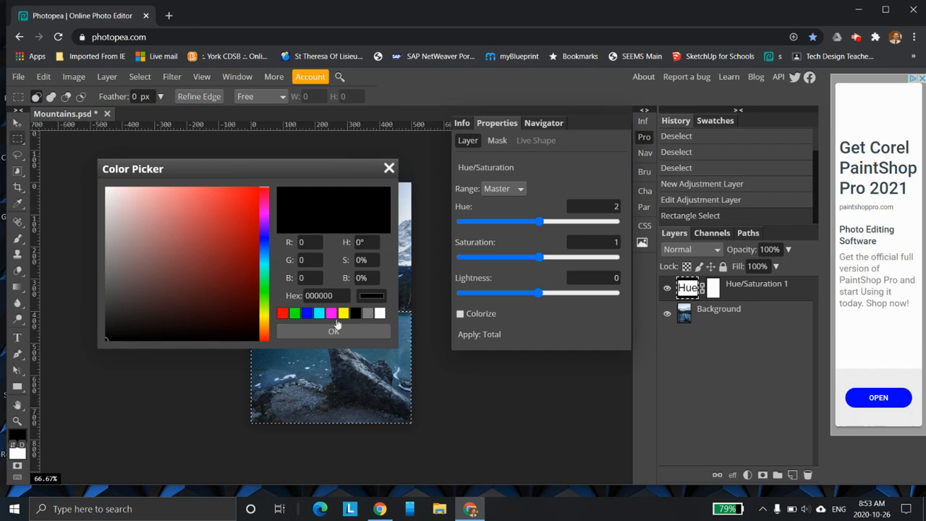
pyautogui.click(357, 330)
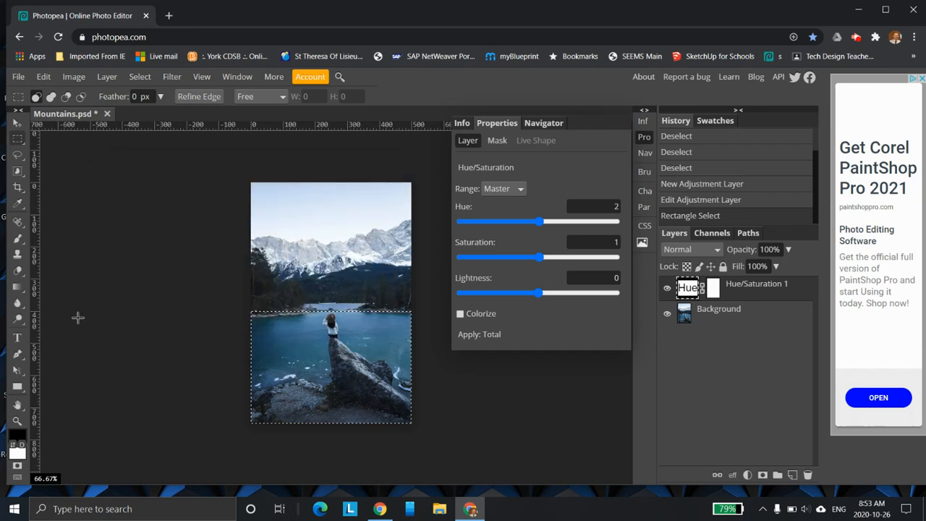
pyautogui.rightClick(19, 289)
pyautogui.click(66, 311)
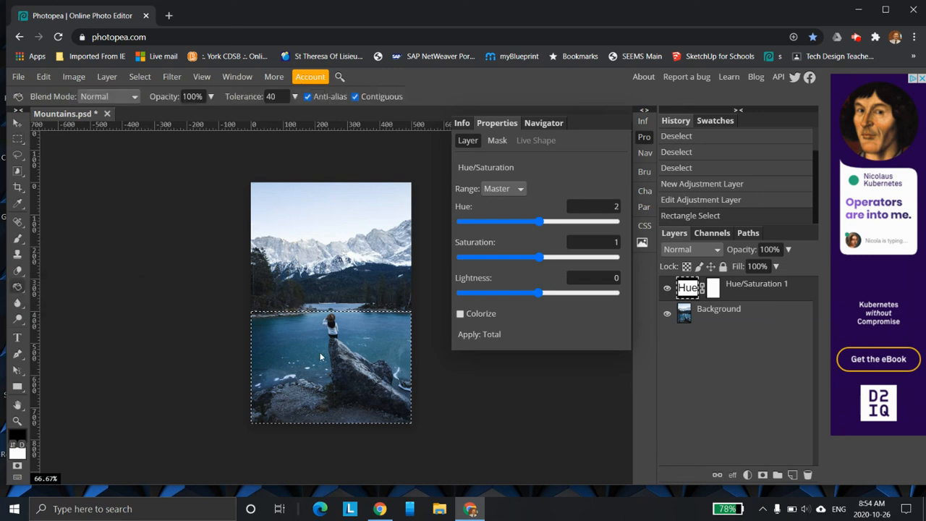
pyautogui.click(324, 359)
pyautogui.click(714, 289)
pyautogui.click(316, 347)
pyautogui.moveTo(538, 221)
pyautogui.mouseDown()
pyautogui.moveTo(481, 221)
pyautogui.moveTo(546, 226)
pyautogui.moveTo(477, 222)
pyautogui.moveTo(538, 222)
pyautogui.mouseUp()
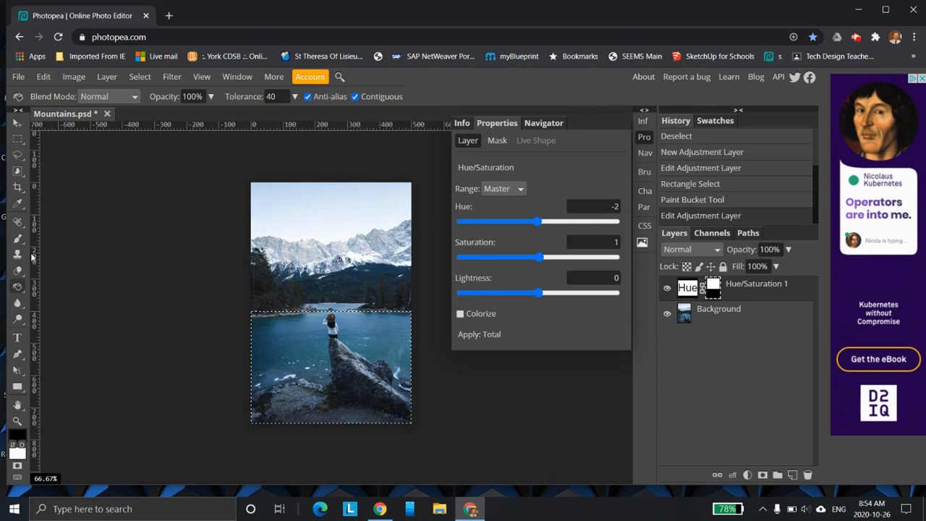
# Replace the selection with a narrow rectangular strip around the distant water just above the woman's head.
pyautogui.click(17, 139)
pyautogui.moveTo(239, 285); pyautogui.dragTo(418, 311)
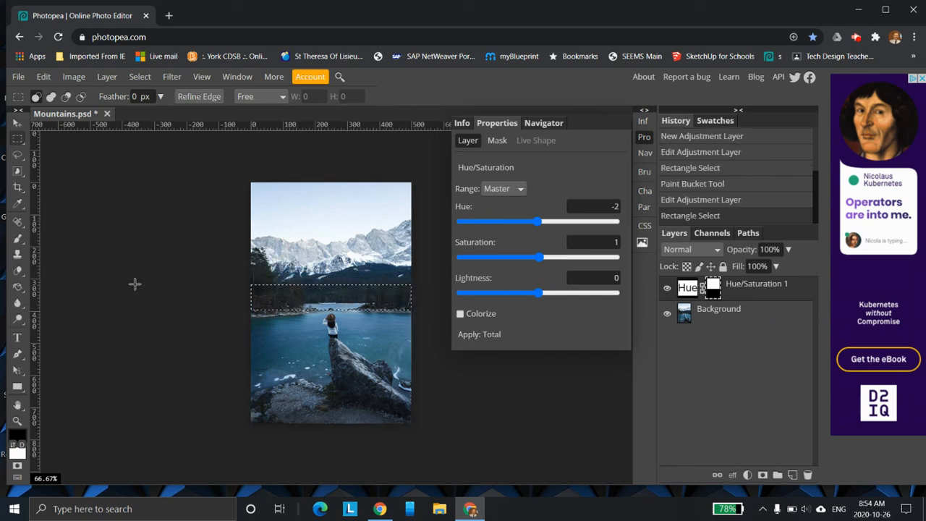
pyautogui.hotkey('ctrl', 'z')
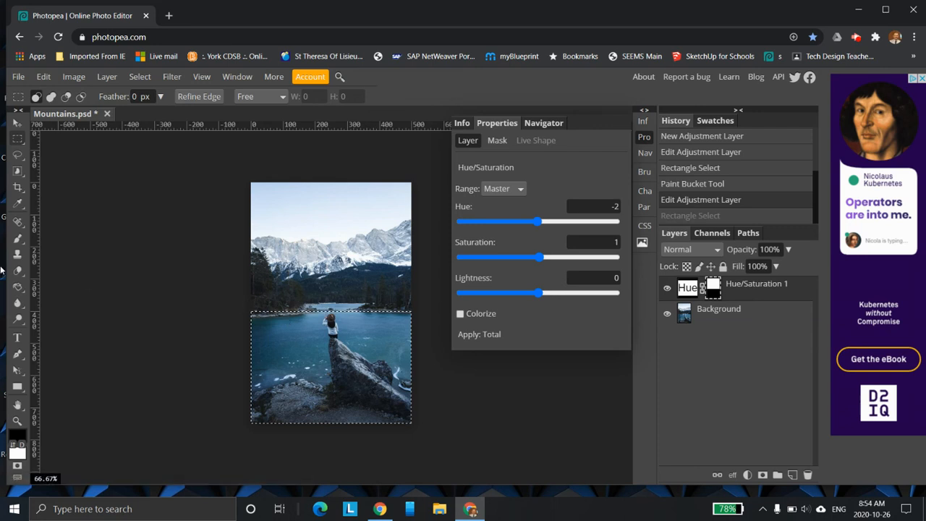
pyautogui.moveTo(284, 297); pyautogui.dragTo(397, 313)
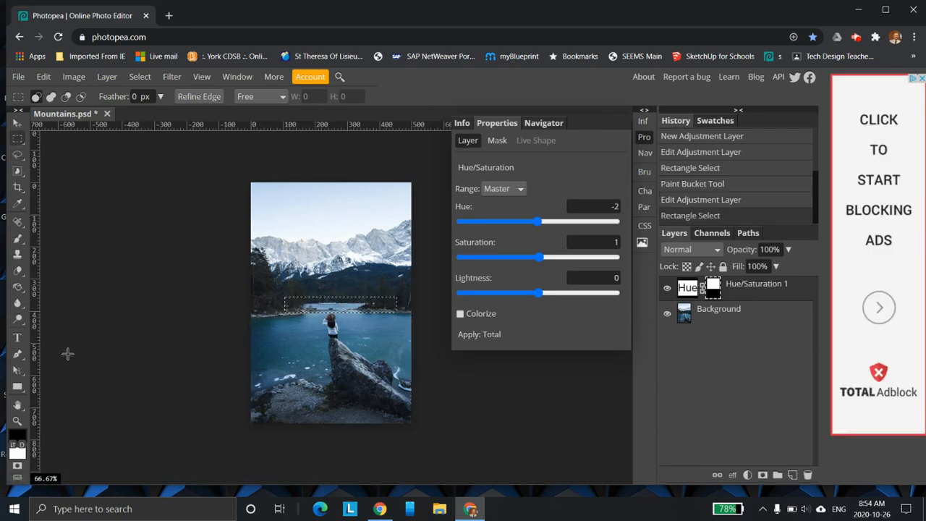
# Set the adjustment's hue to -74 and brush black on its mask over the distant water inside the selection, using a 15 px brush.
pyautogui.click(17, 239)
pyautogui.click(46, 98)
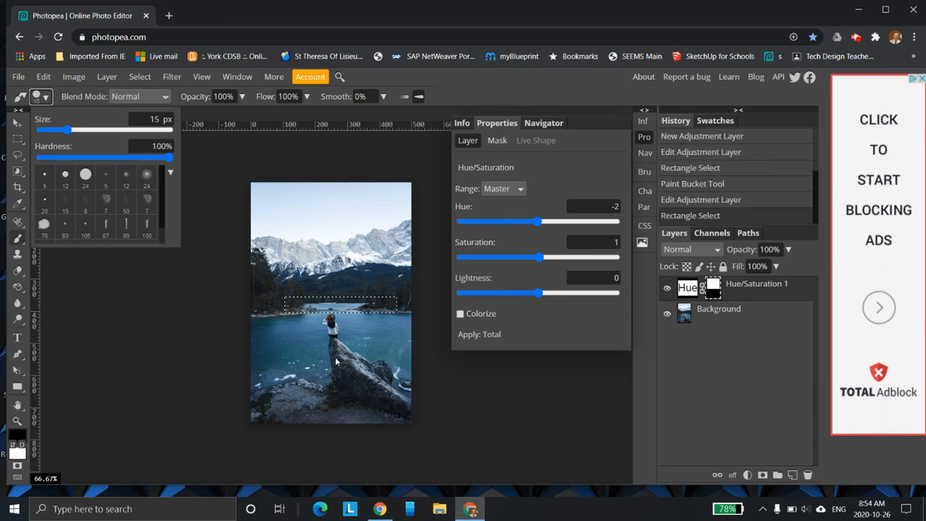
pyautogui.scroll(3, 335, 361)
pyautogui.scroll(-3, 288, 330)
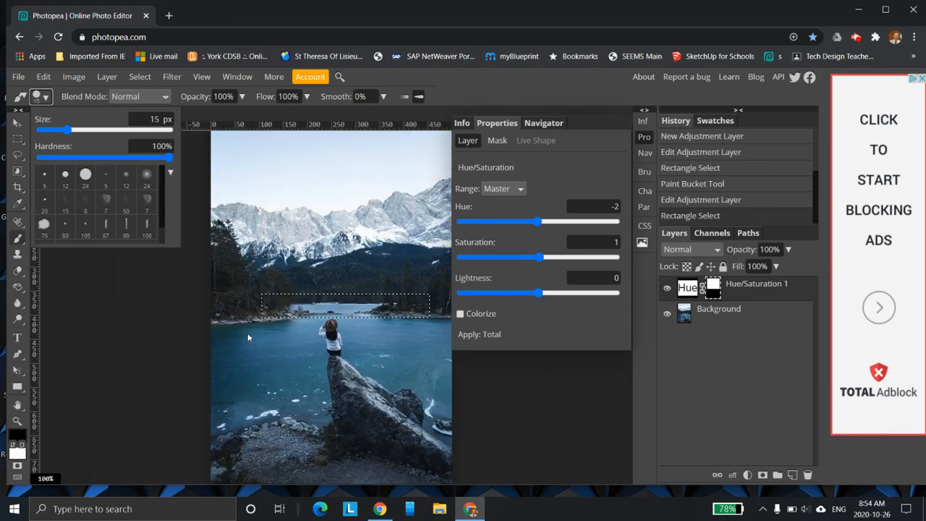
pyautogui.moveTo(536, 228); pyautogui.dragTo(506, 226)
pyautogui.moveTo(340, 309)
pyautogui.mouseDown()
pyautogui.moveTo(292, 311)
pyautogui.moveTo(383, 309)
pyautogui.mouseUp()
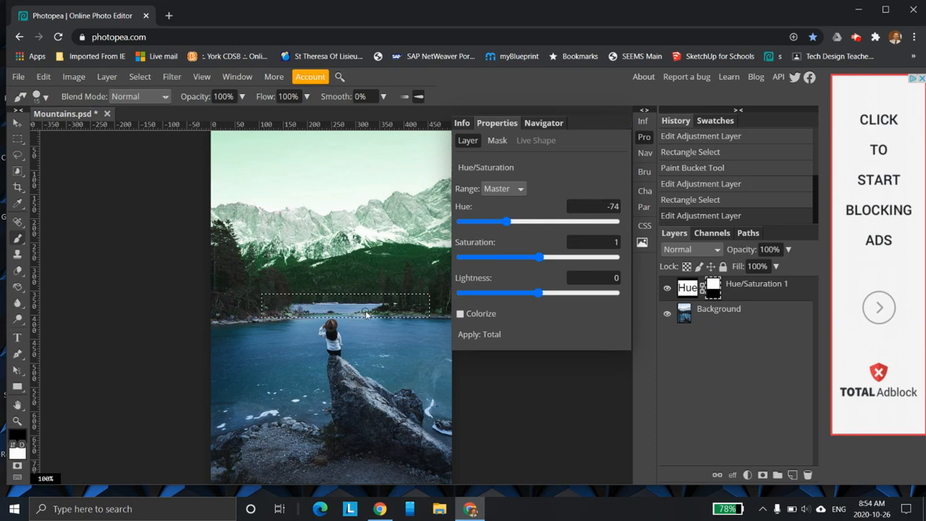
pyautogui.click(299, 316)
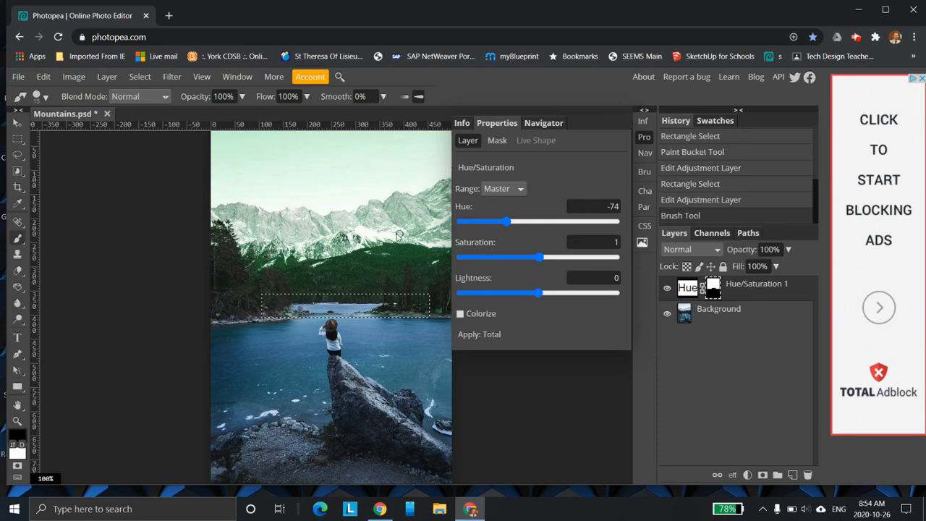
pyautogui.moveTo(385, 318)
pyautogui.mouseDown()
pyautogui.moveTo(290, 314)
pyautogui.moveTo(382, 302)
pyautogui.mouseUp()
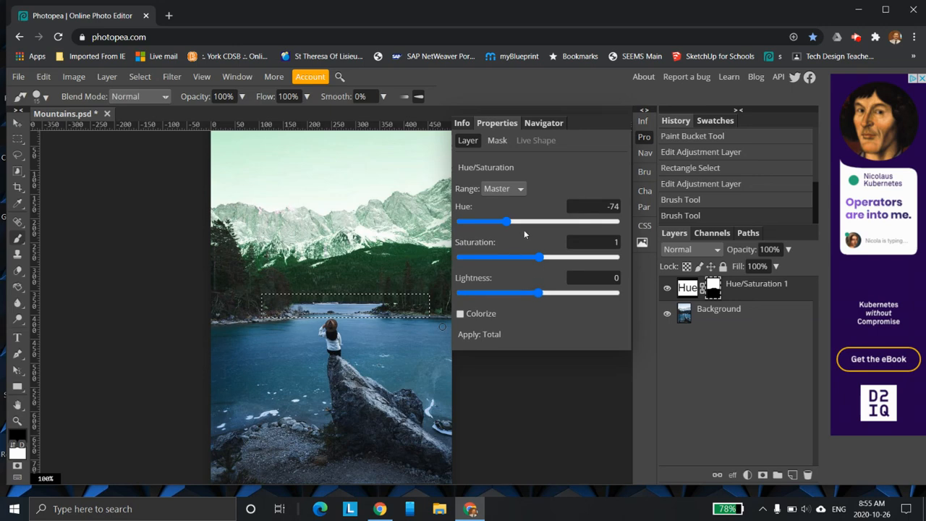
# Set the Hue/Saturation adjustment to hue -137, saturation -63 and lightness -9.
pyautogui.click(569, 222)
pyautogui.moveTo(533, 223); pyautogui.dragTo(479, 222)
pyautogui.moveTo(539, 257); pyautogui.dragTo(490, 257)
pyautogui.moveTo(538, 293)
pyautogui.mouseDown()
pyautogui.moveTo(558, 294)
pyautogui.moveTo(532, 294)
pyautogui.mouseUp()
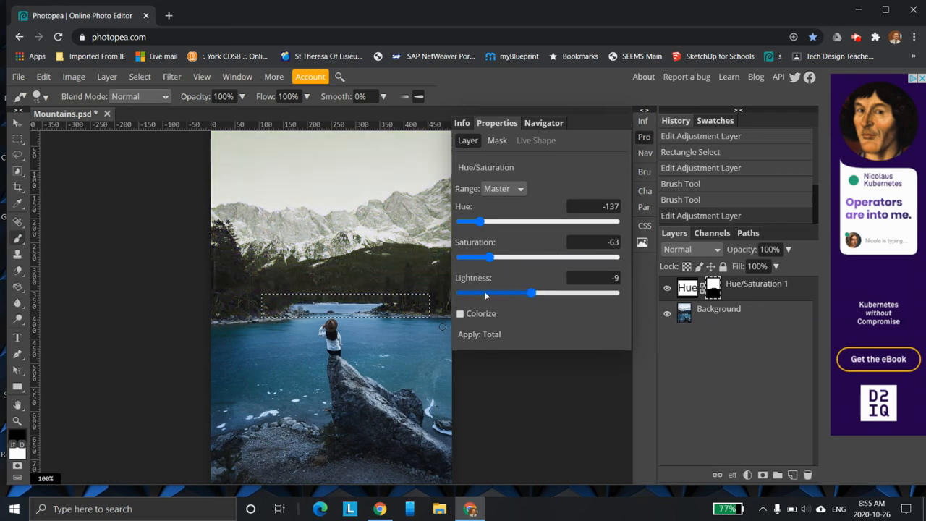